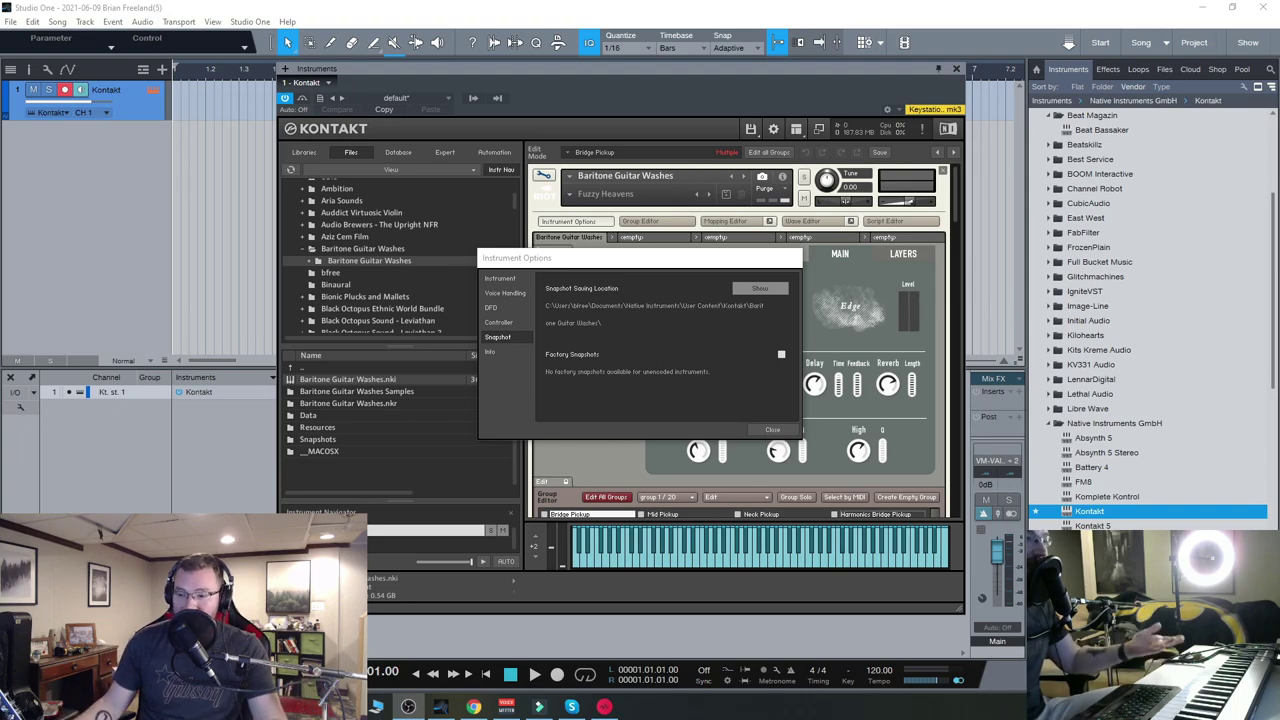
- Check the Baritone Guitar Washes entry in the download manager, then view the open Baritone Guitar Washes folder in File Explorer
click(604, 706)
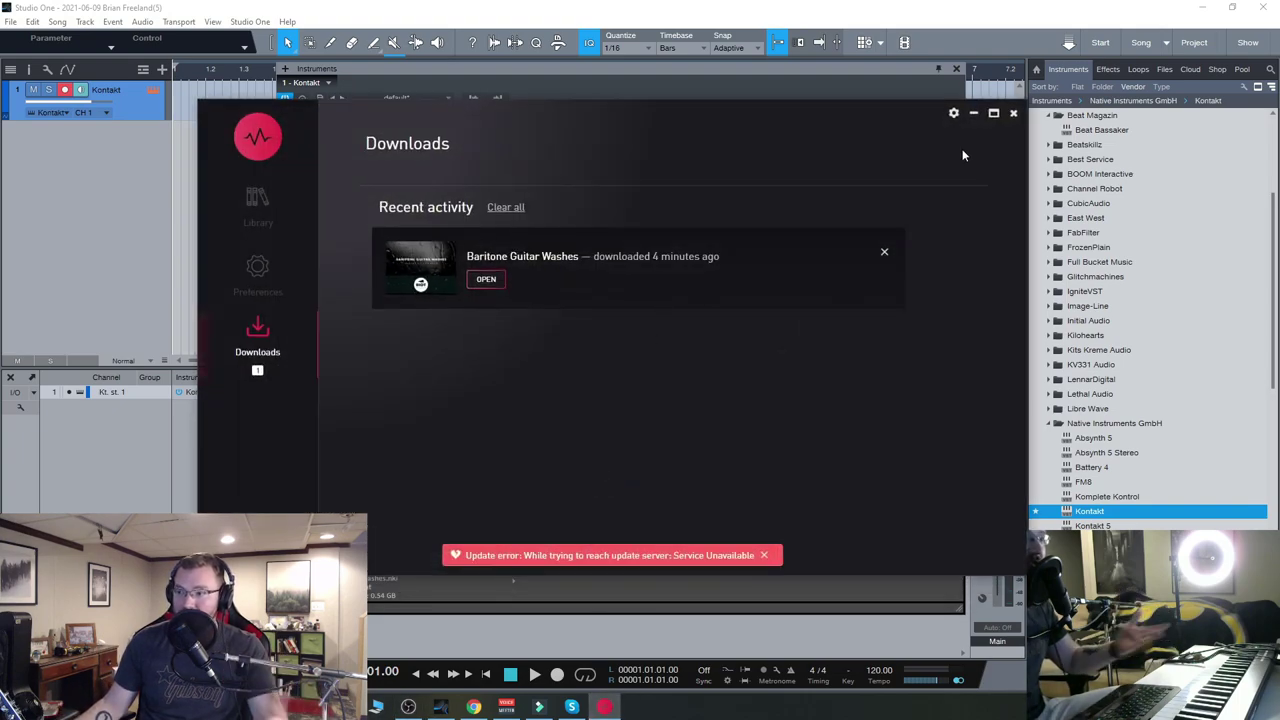
click(973, 113)
mouse_move(440, 706)
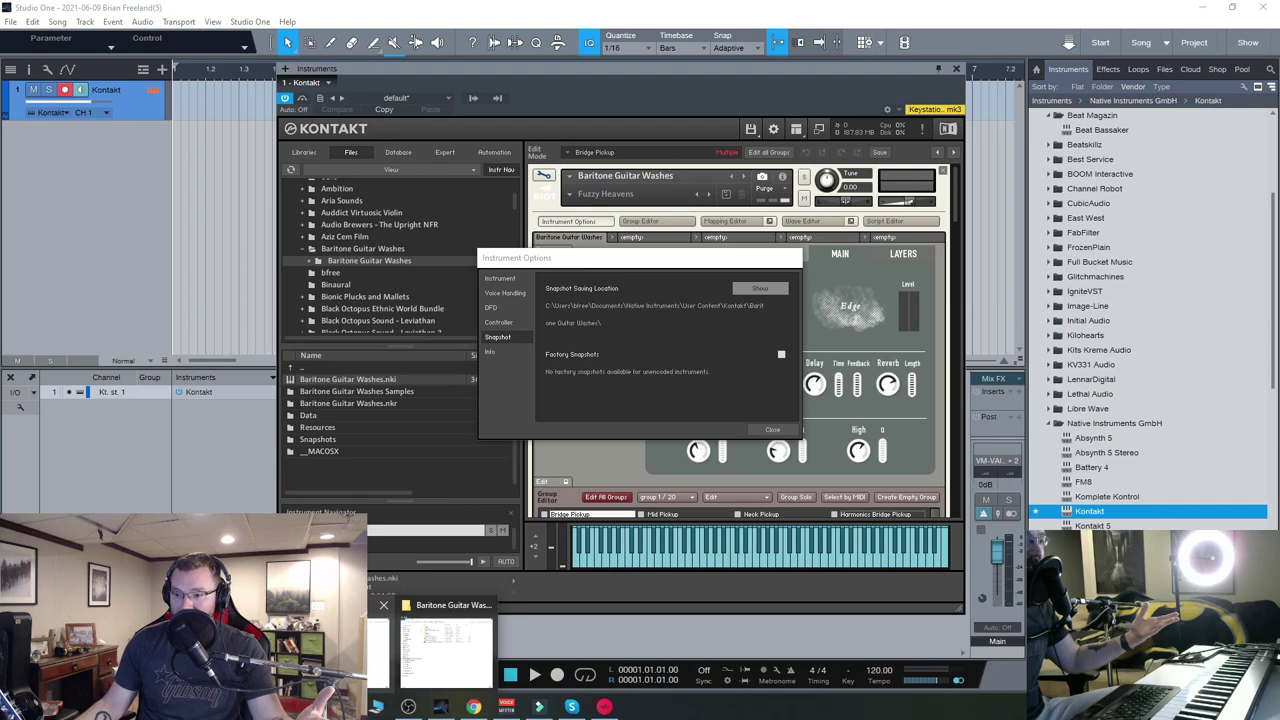
click(436, 645)
drag(700, 48, 498, 45)
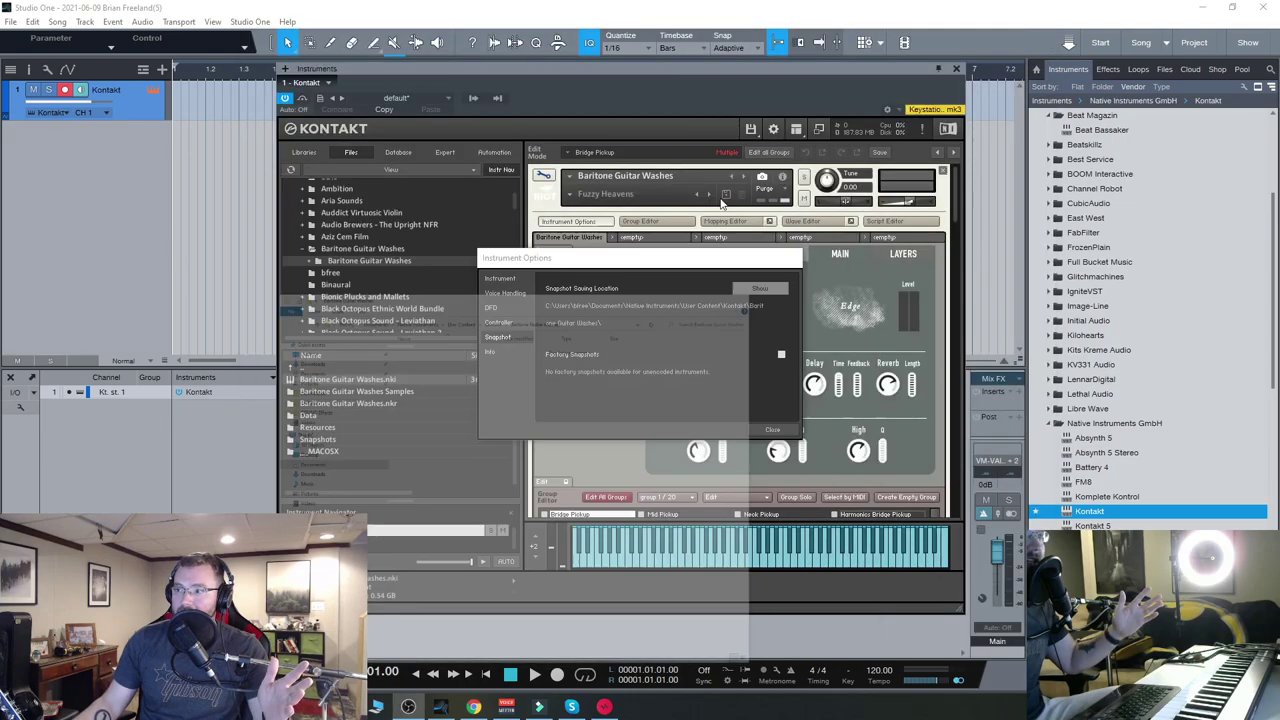
- Close the Instrument Options and leave the edit mode of Baritone Guitar Washes
click(776, 423)
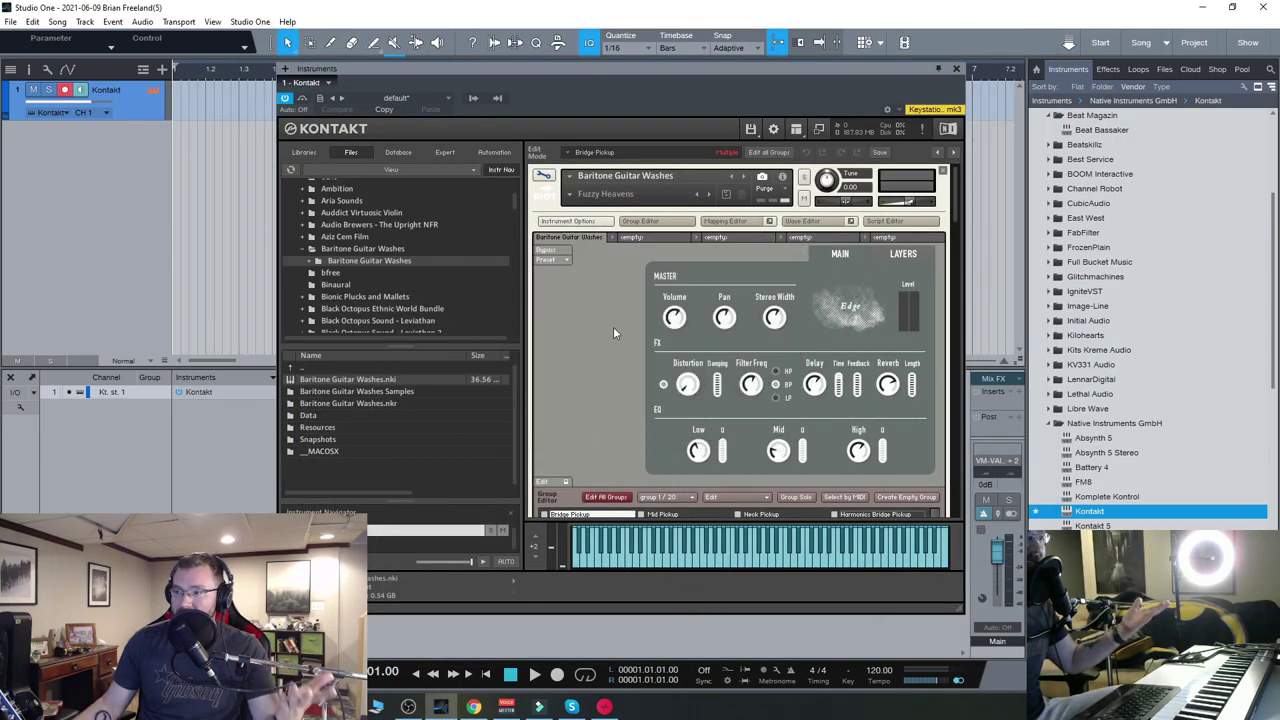
click(588, 222)
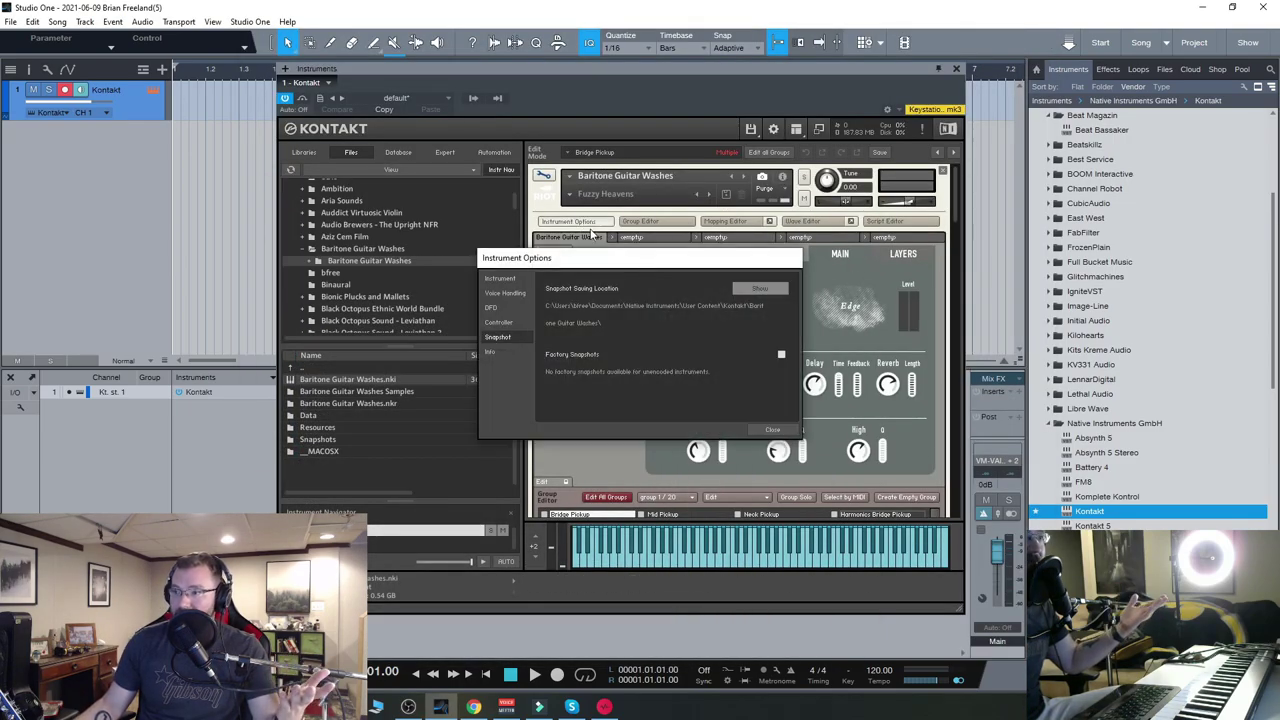
click(772, 430)
click(543, 175)
drag(623, 69, 578, 58)
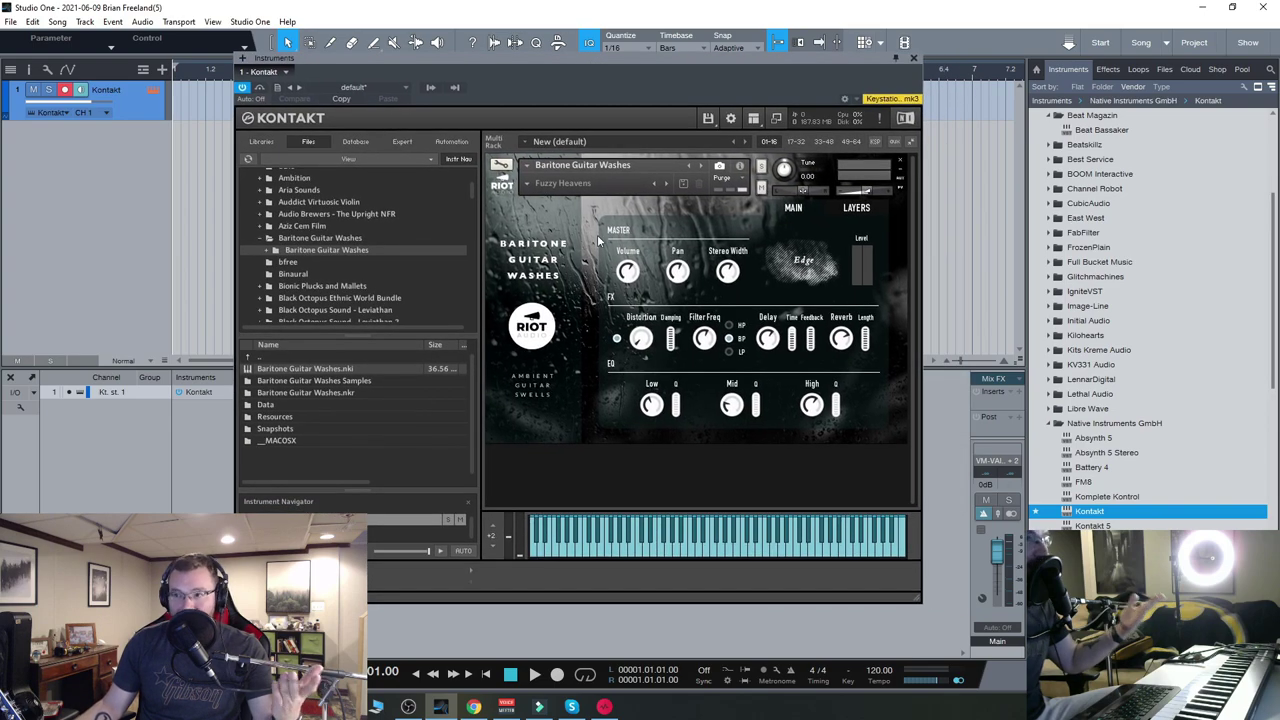
- Enter edit mode for Baritone Guitar Washes and bring up the Snapshot page of its Instrument Options
click(500, 166)
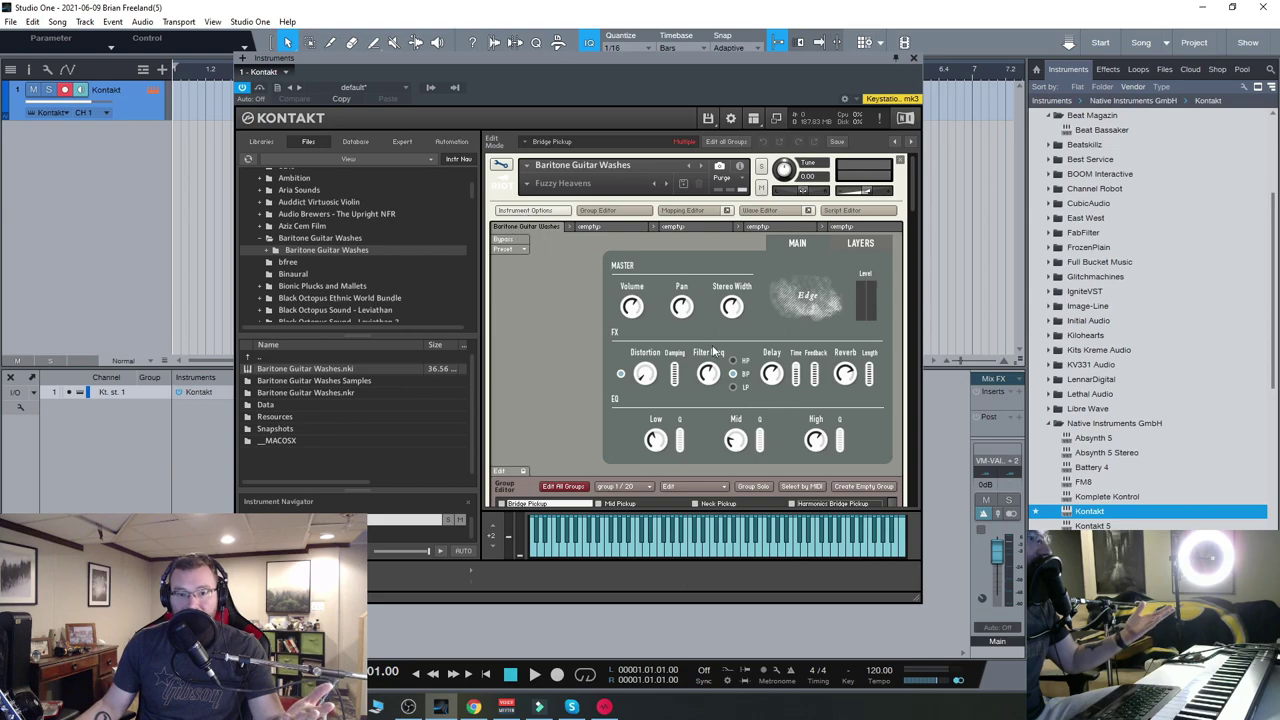
click(528, 211)
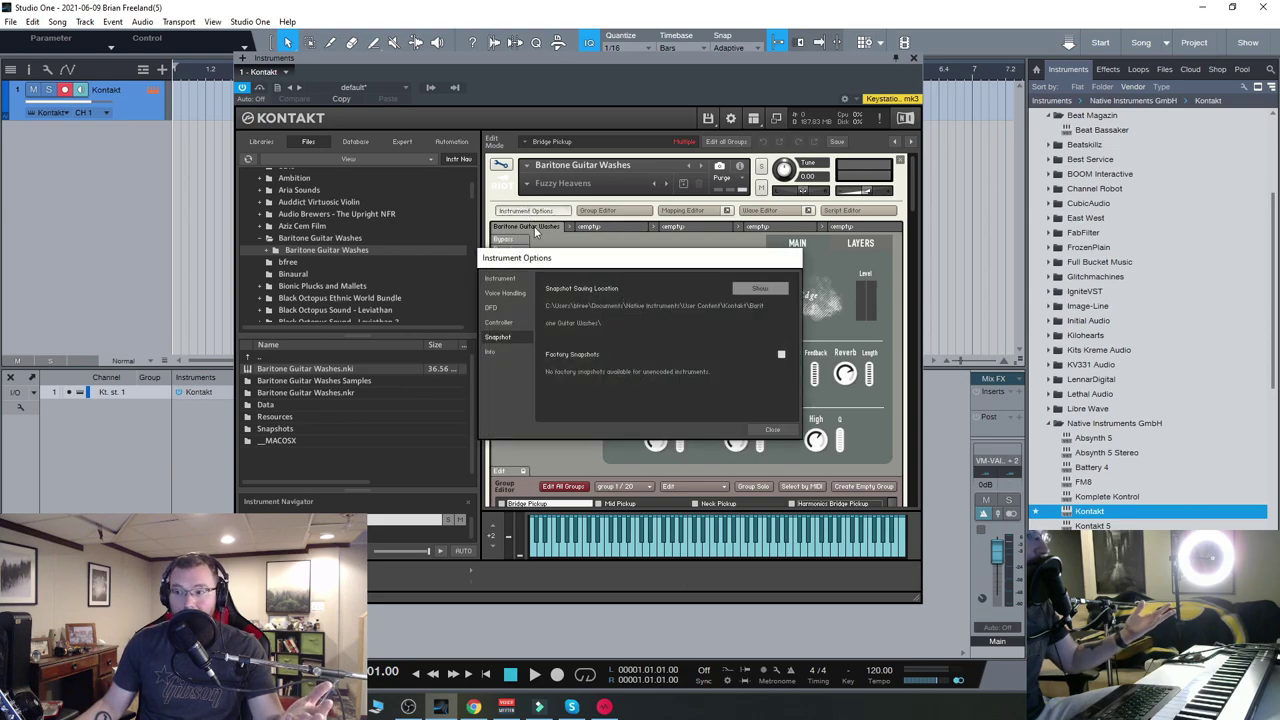
drag(573, 261, 638, 212)
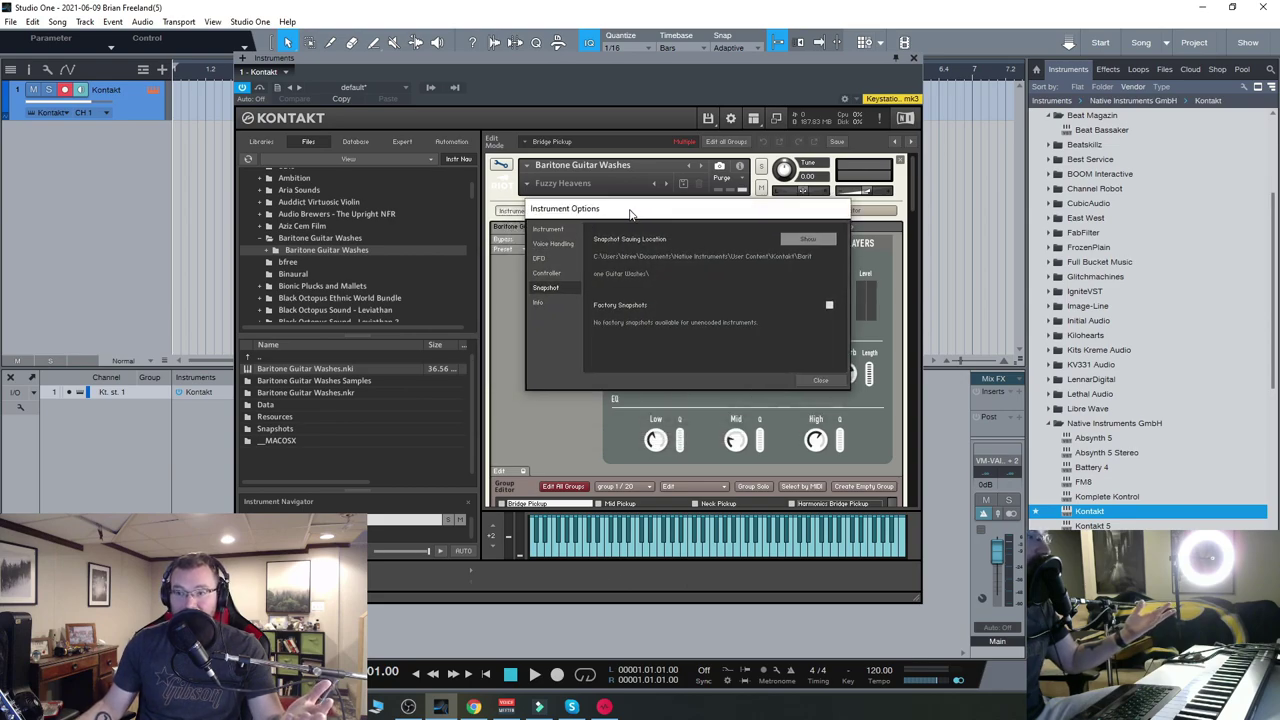
click(551, 246)
click(552, 259)
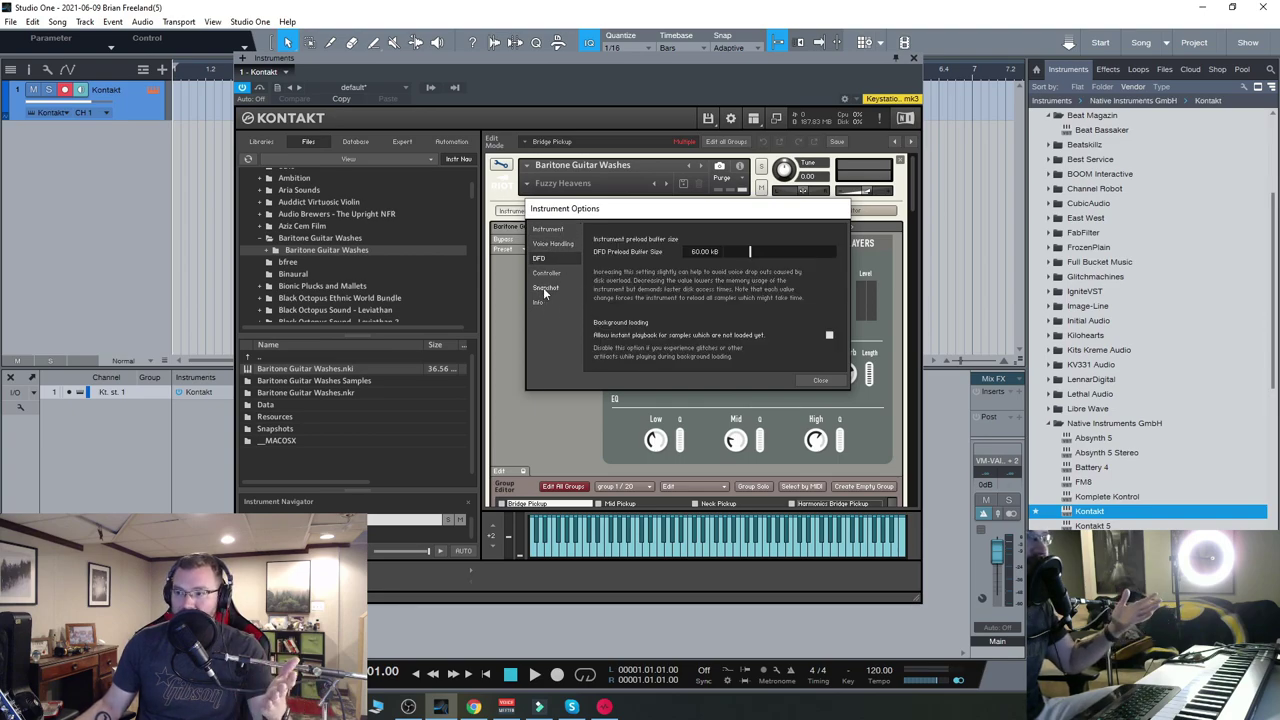
click(545, 288)
- Show the snapshot saving location in File Explorer and reposition its window over the workspace
click(808, 240)
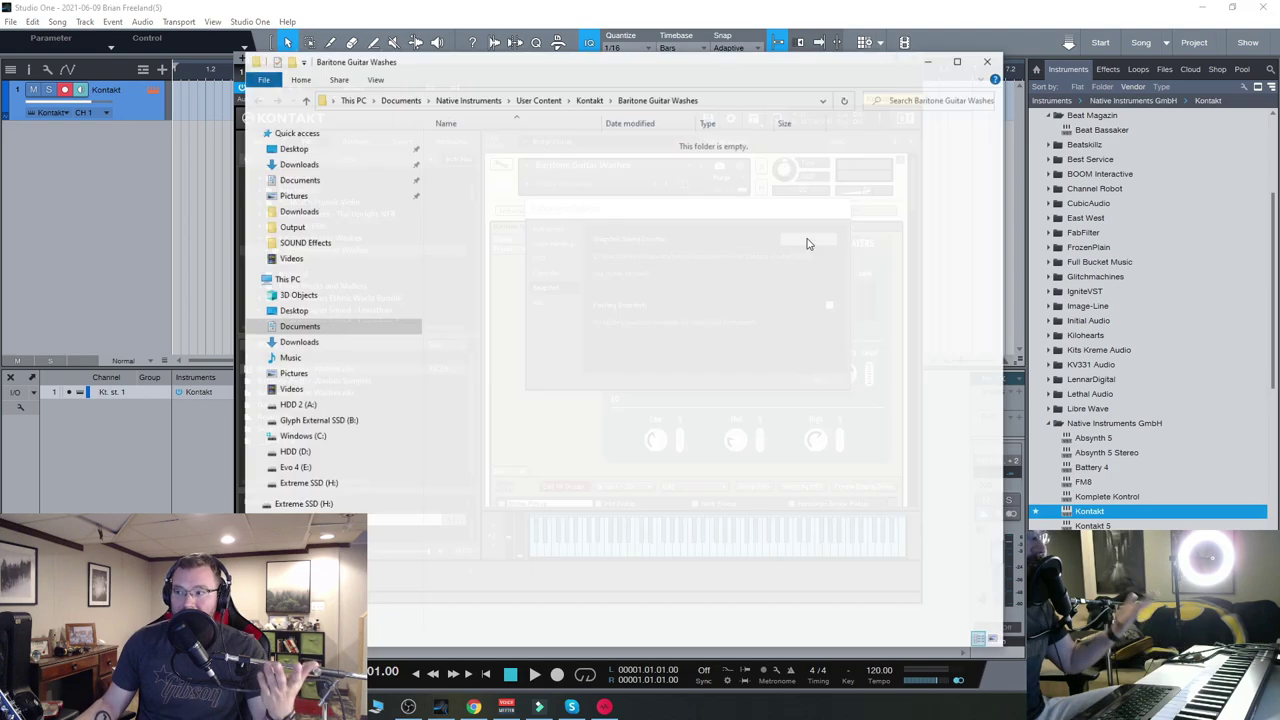
drag(766, 57, 1000, 69)
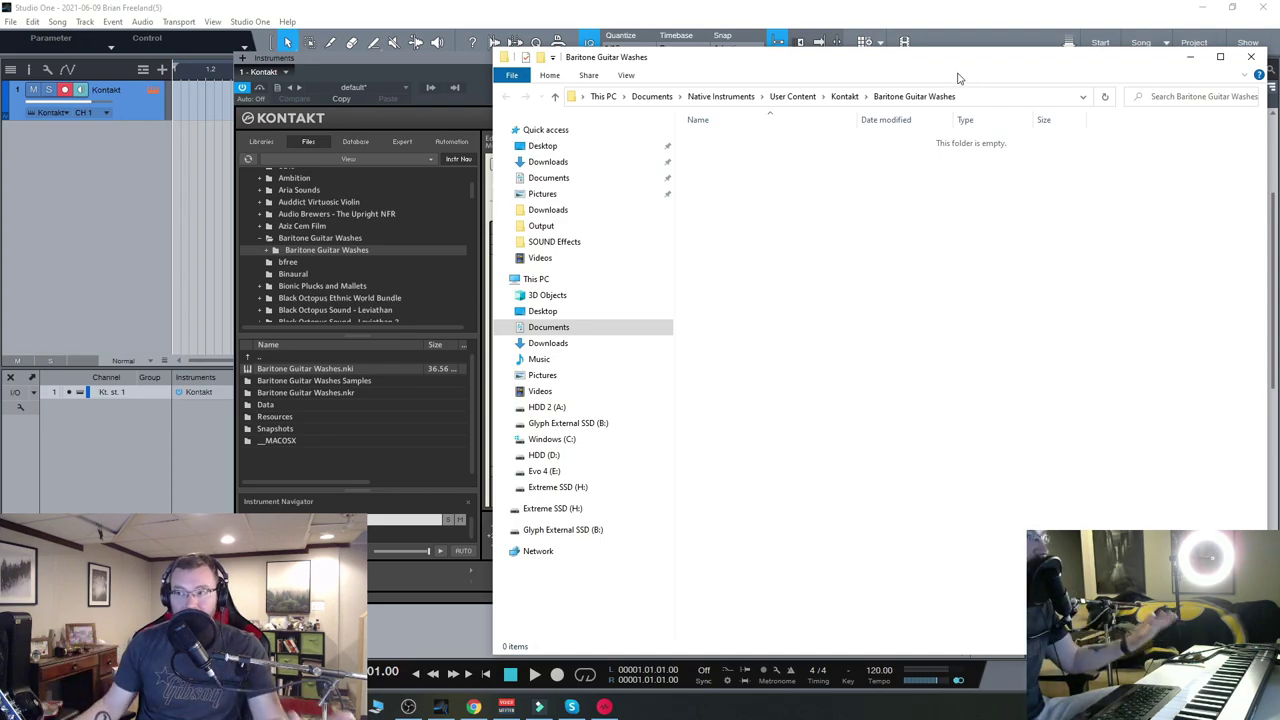
drag(946, 70, 806, 51)
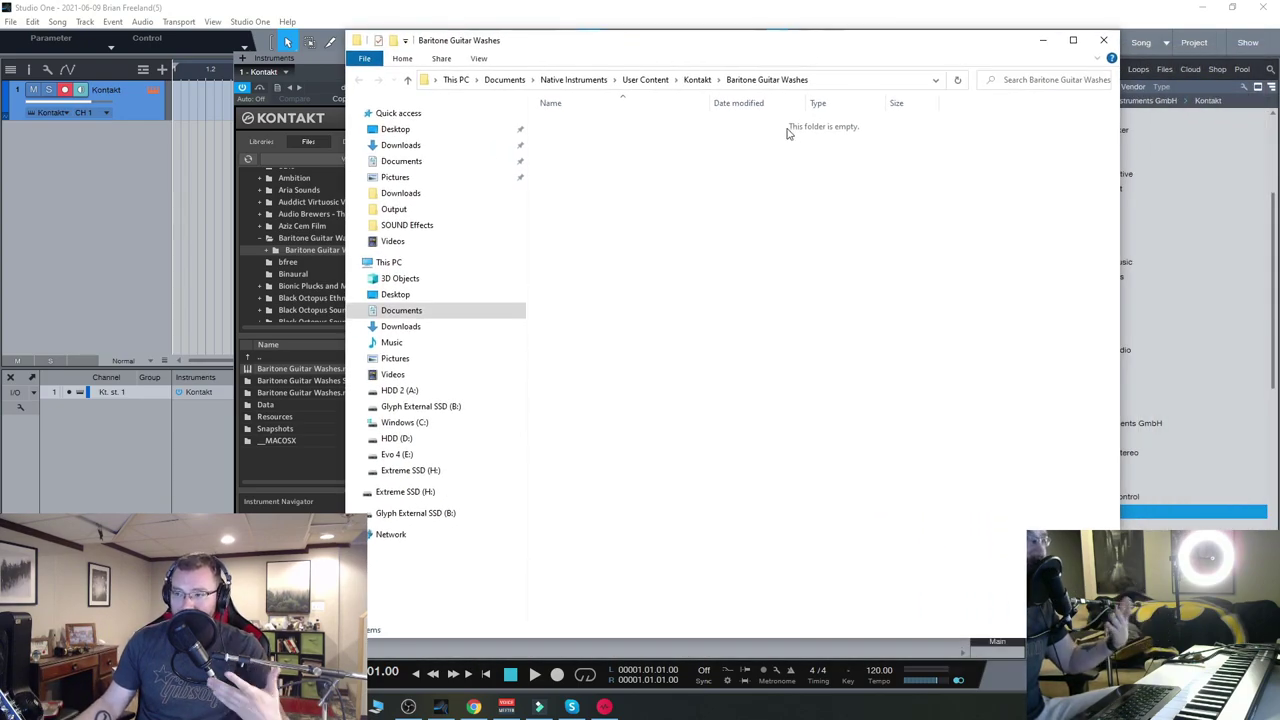
drag(709, 50, 727, 49)
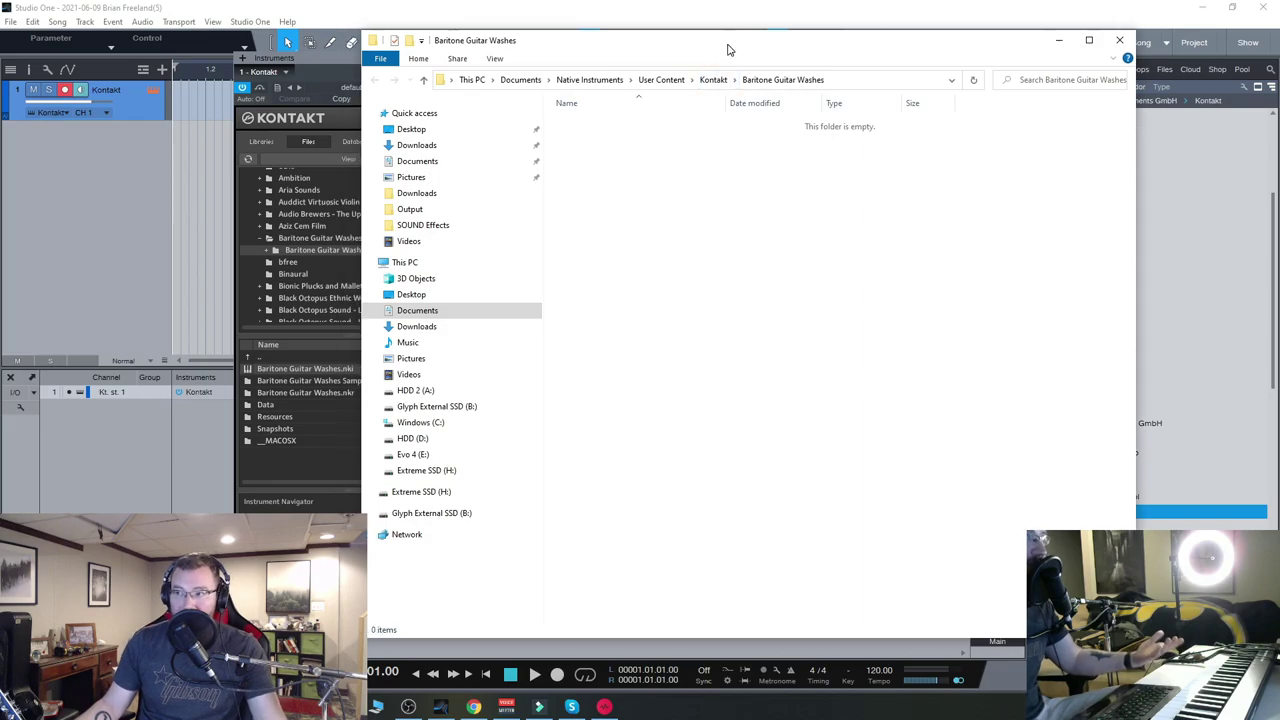
- Copy the Snapshots folder from the Baritone Guitar Washes library folder on HDD 2 (A:)
mouse_move(440, 706)
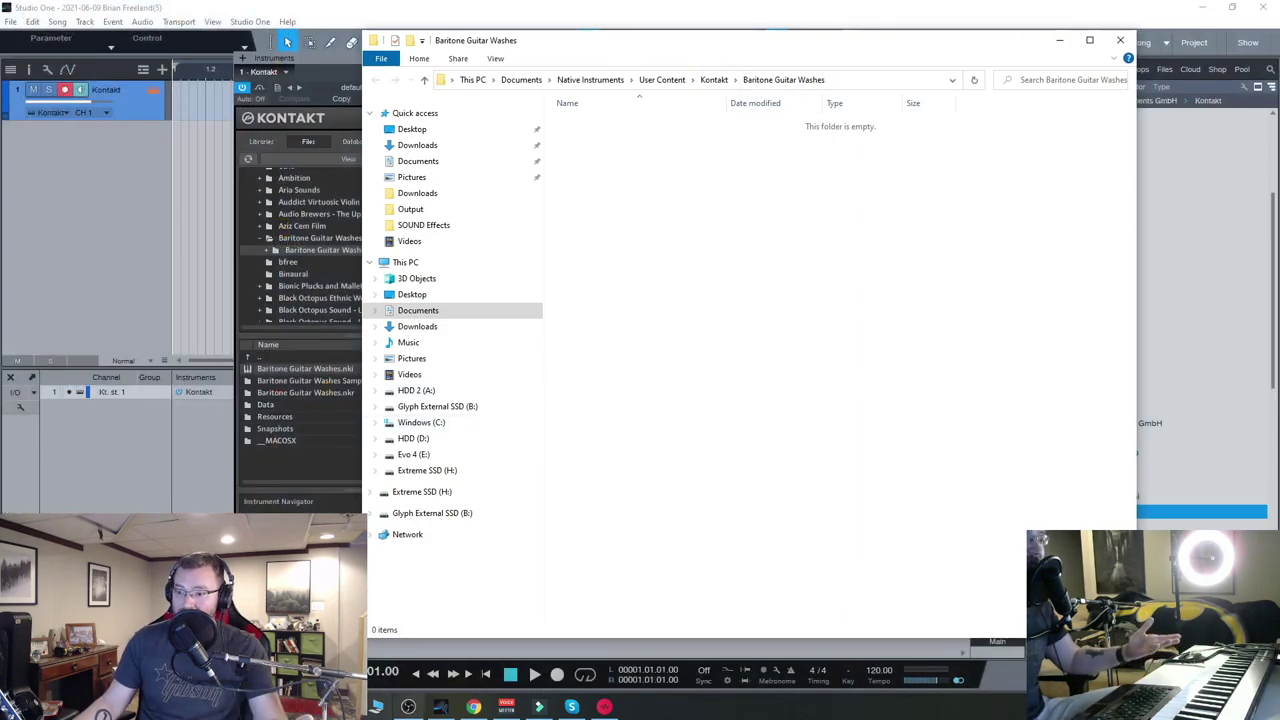
click(407, 636)
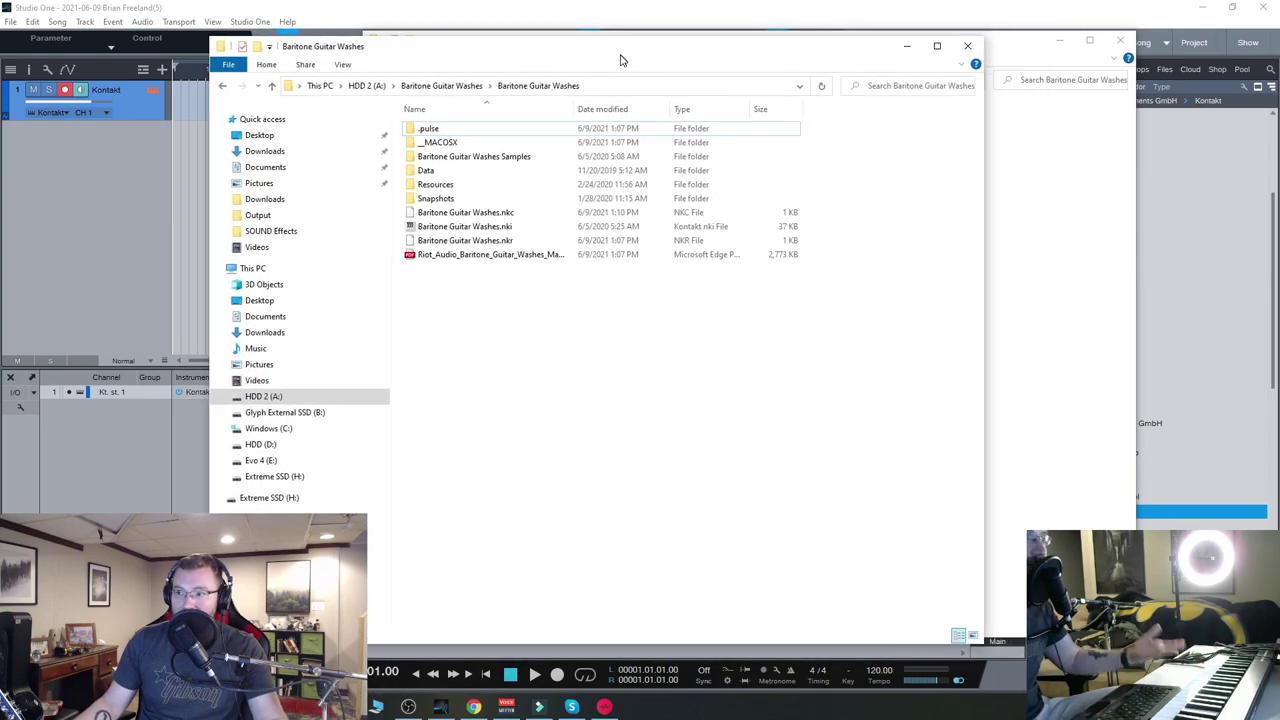
drag(612, 55, 652, 52)
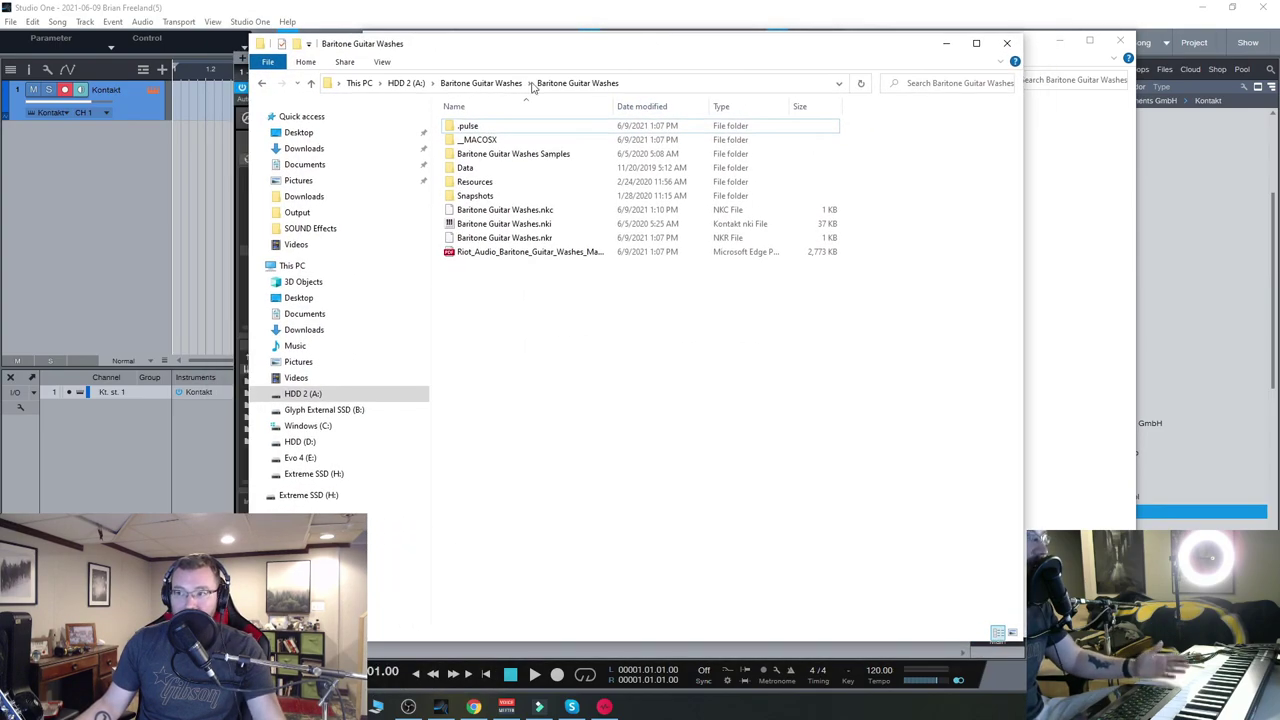
click(487, 197)
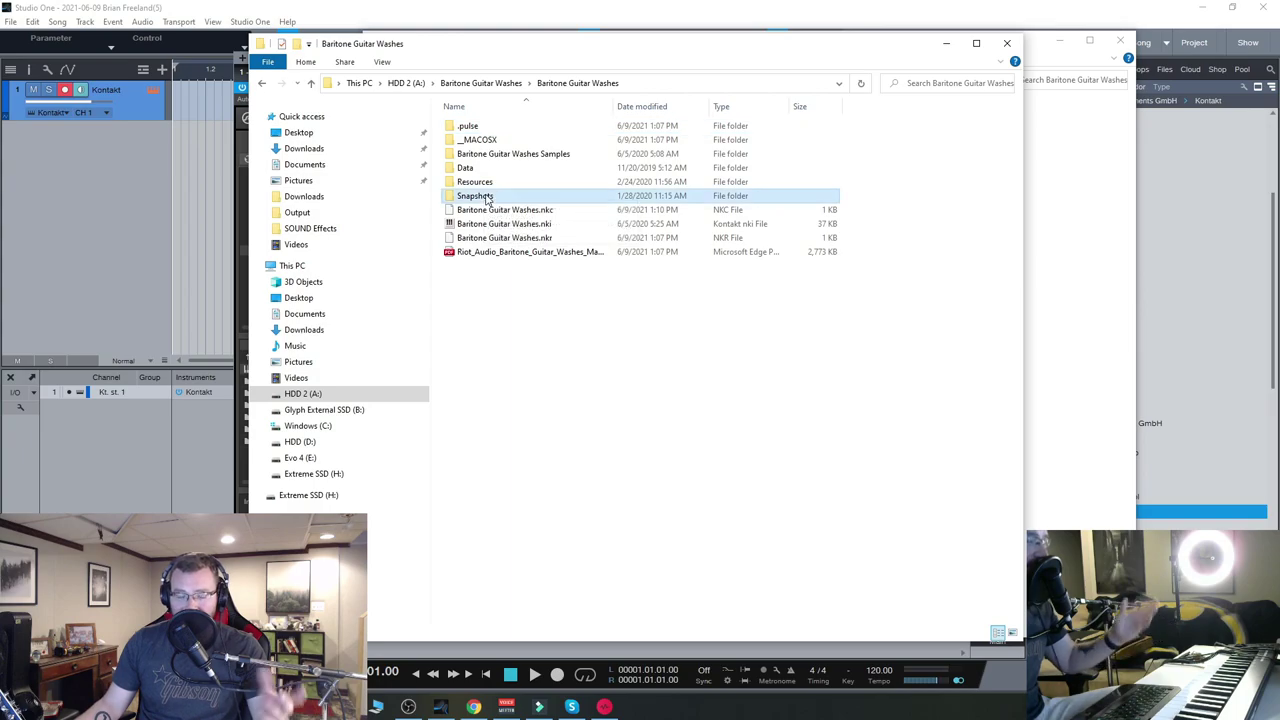
double_click(487, 197)
click(262, 83)
click(262, 83)
click(280, 84)
right_click(483, 196)
click(515, 503)
- Paste the Snapshots folder into the Baritone Guitar Washes folder under Native Instruments > User Content > Kontakt
click(1032, 323)
right_click(668, 283)
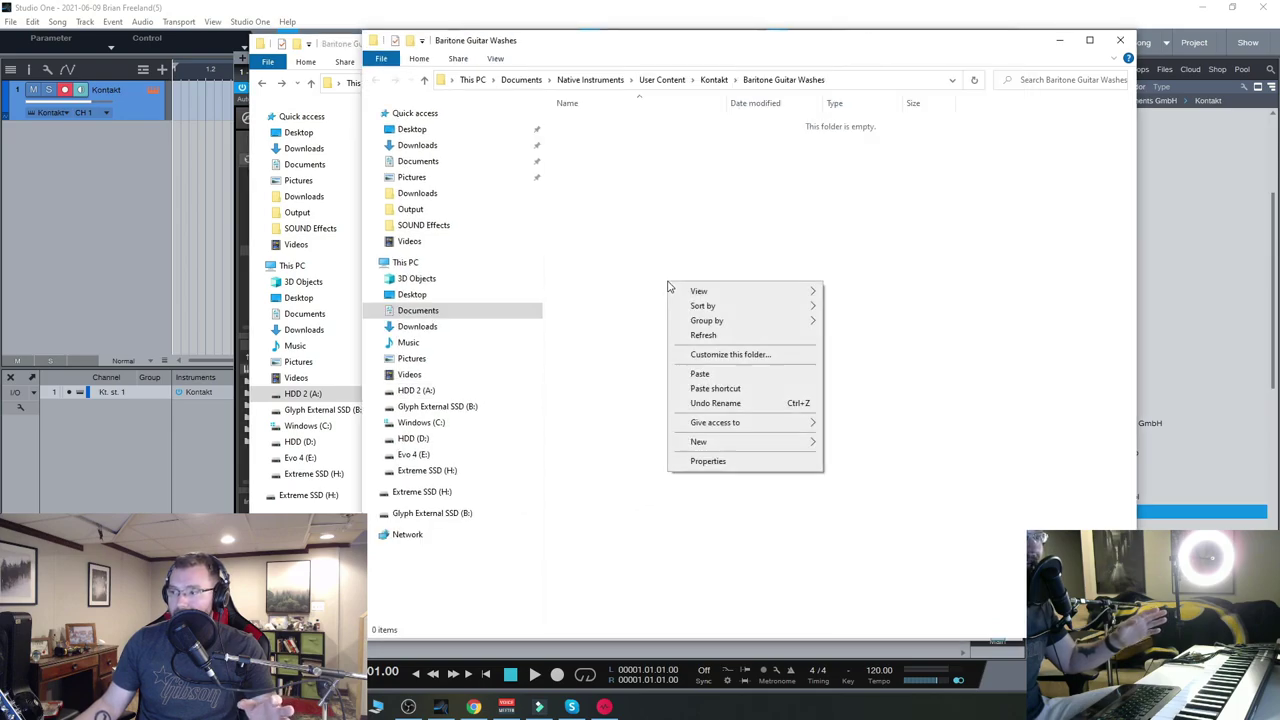
click(702, 373)
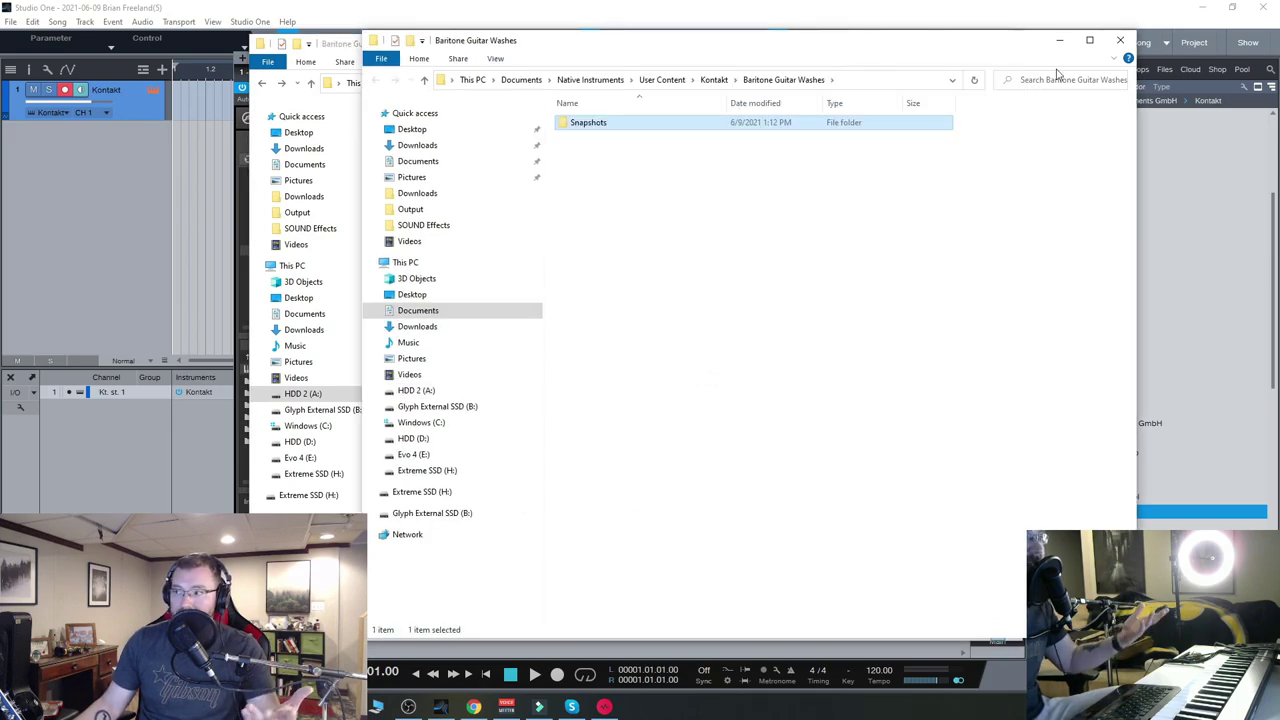
drag(792, 45, 766, 45)
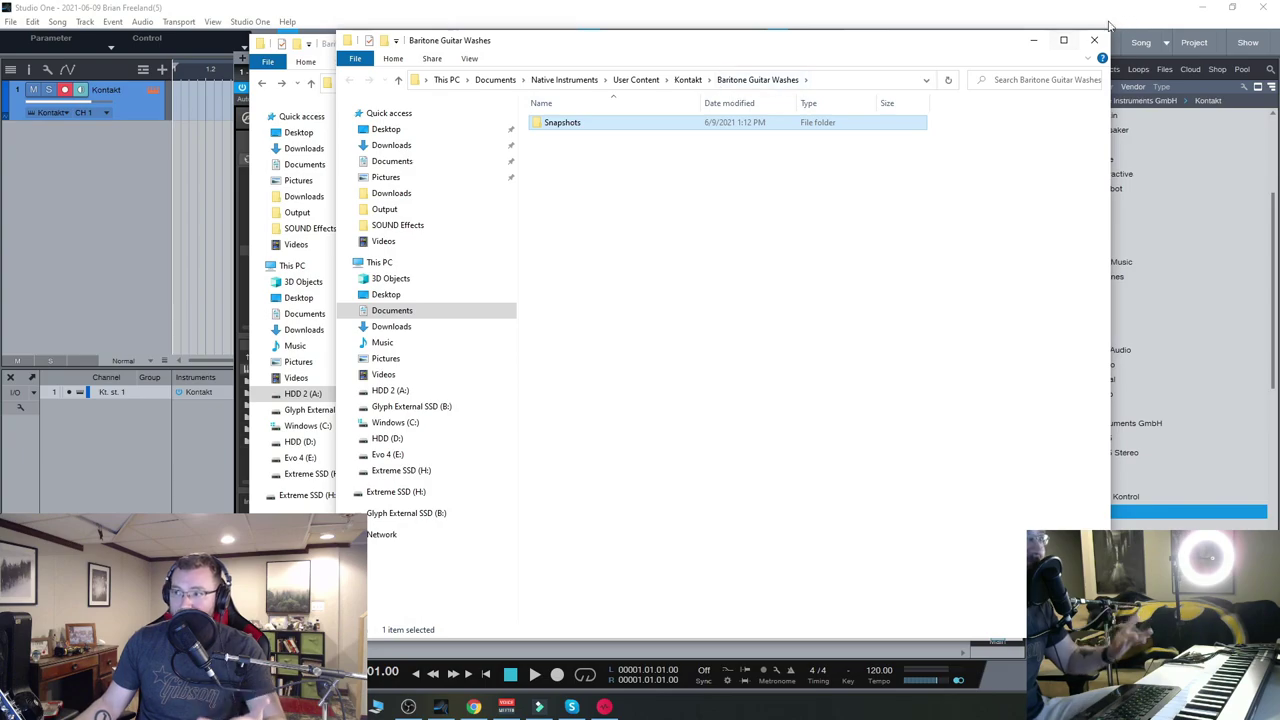
- Close both Explorer windows and the Instrument Options, and return the instrument to its performance view
click(1082, 45)
click(1010, 42)
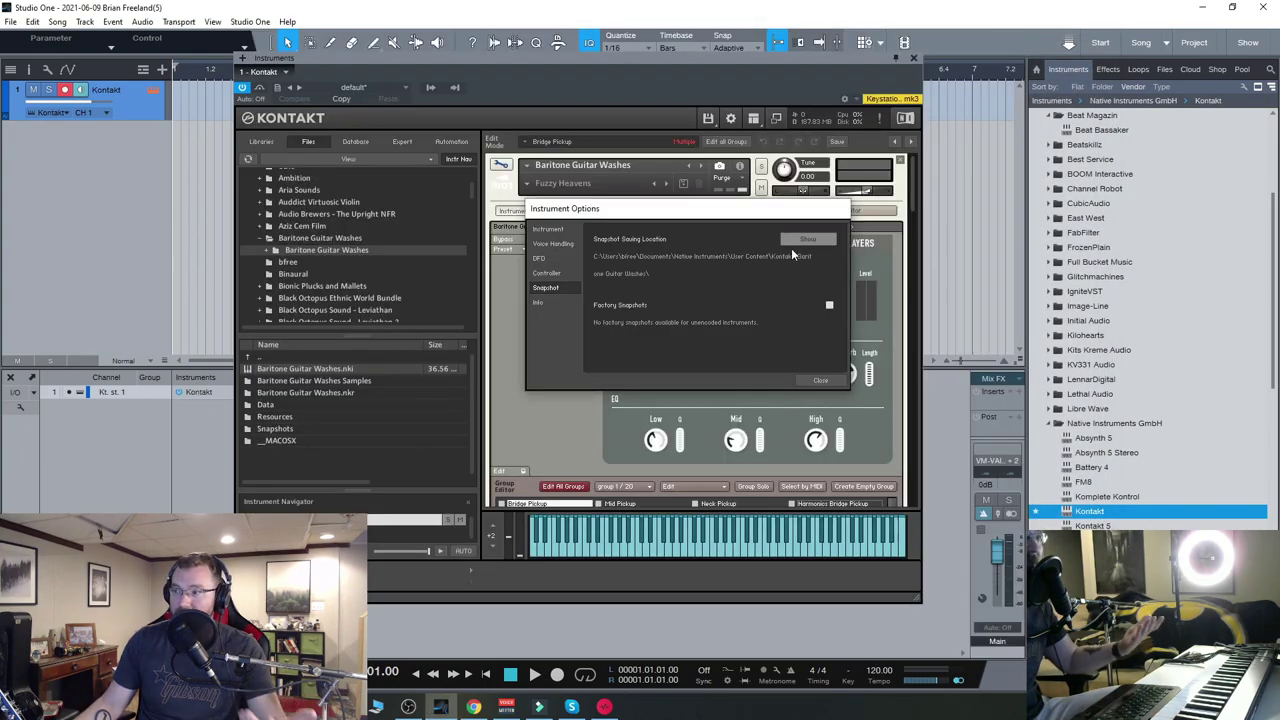
click(820, 380)
click(500, 165)
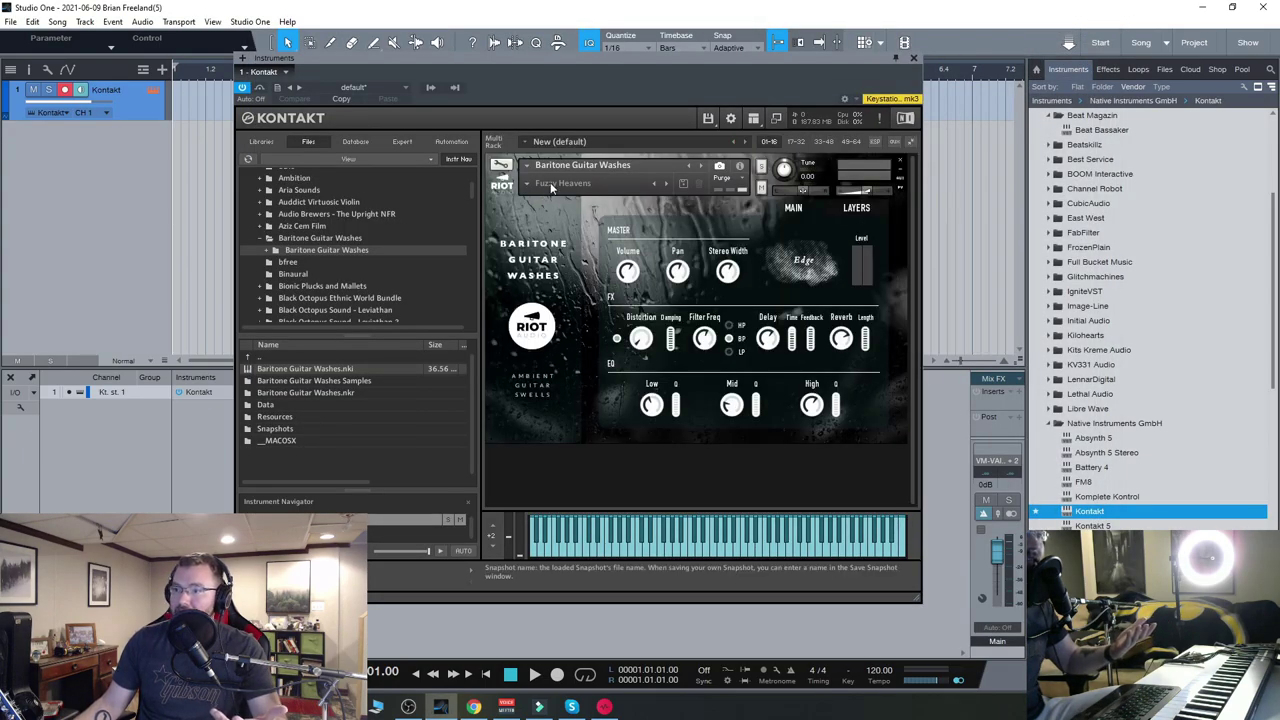
- Load the Accordion Whispers snapshot from the Pads group of Baritone Guitar Washes
click(557, 181)
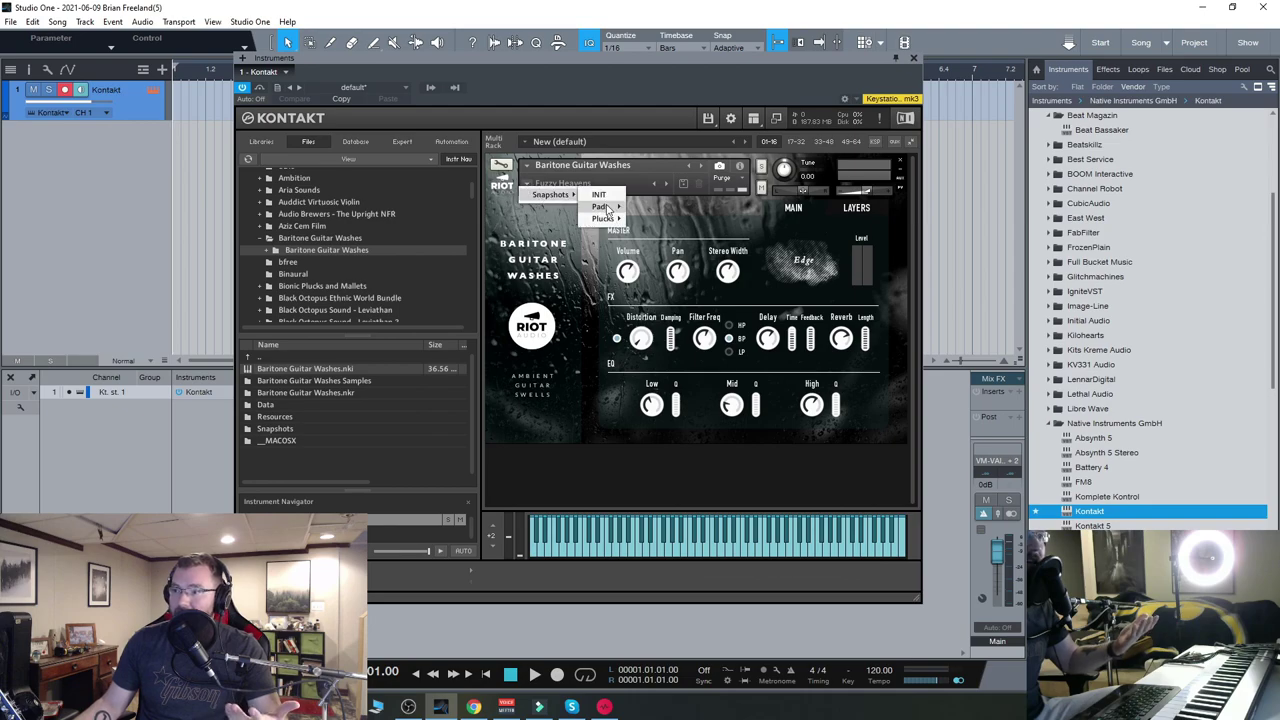
mouse_move(607, 208)
click(531, 230)
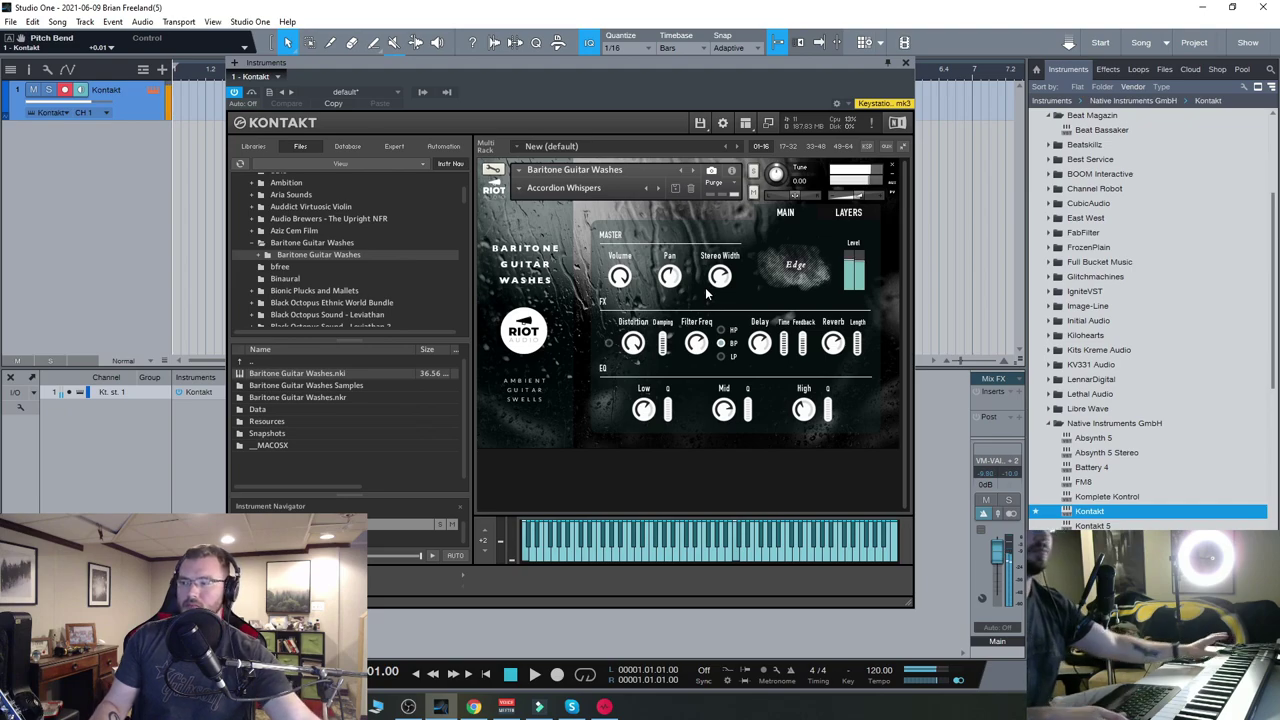
- Load the Frozen Gong Explorer snapshot from the Pads group
drag(696, 64, 690, 66)
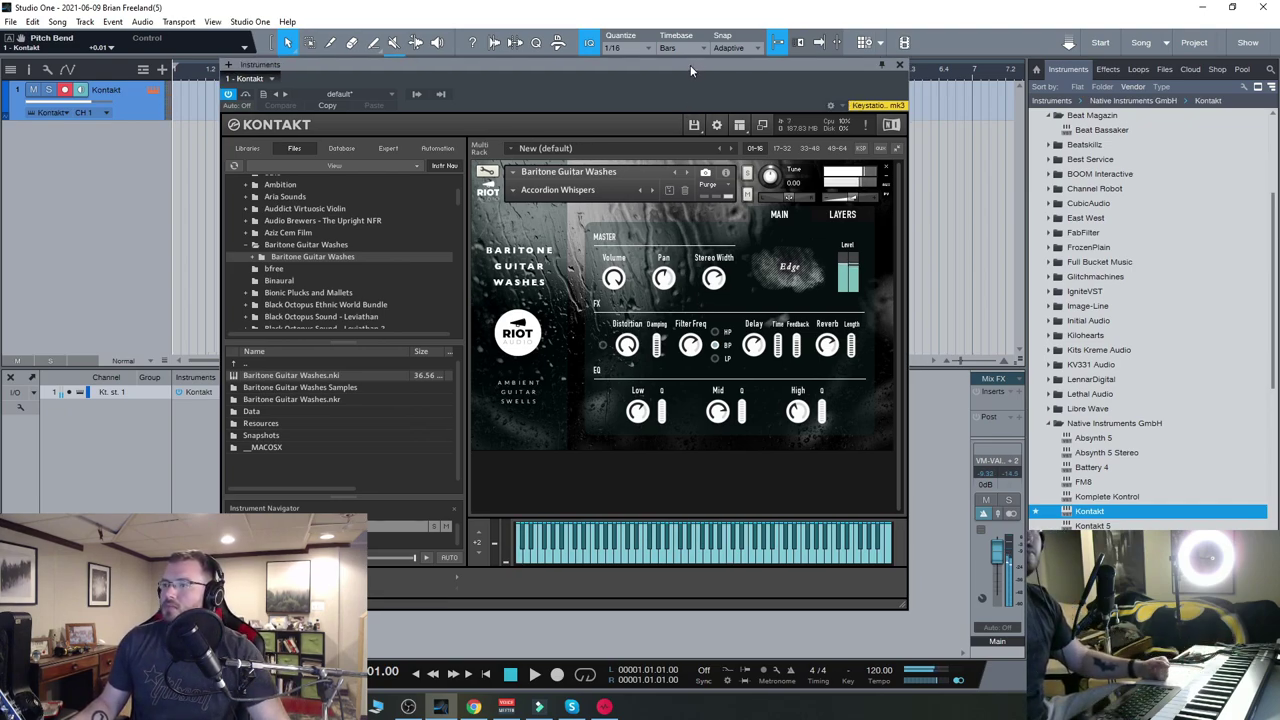
click(512, 190)
mouse_move(564, 210)
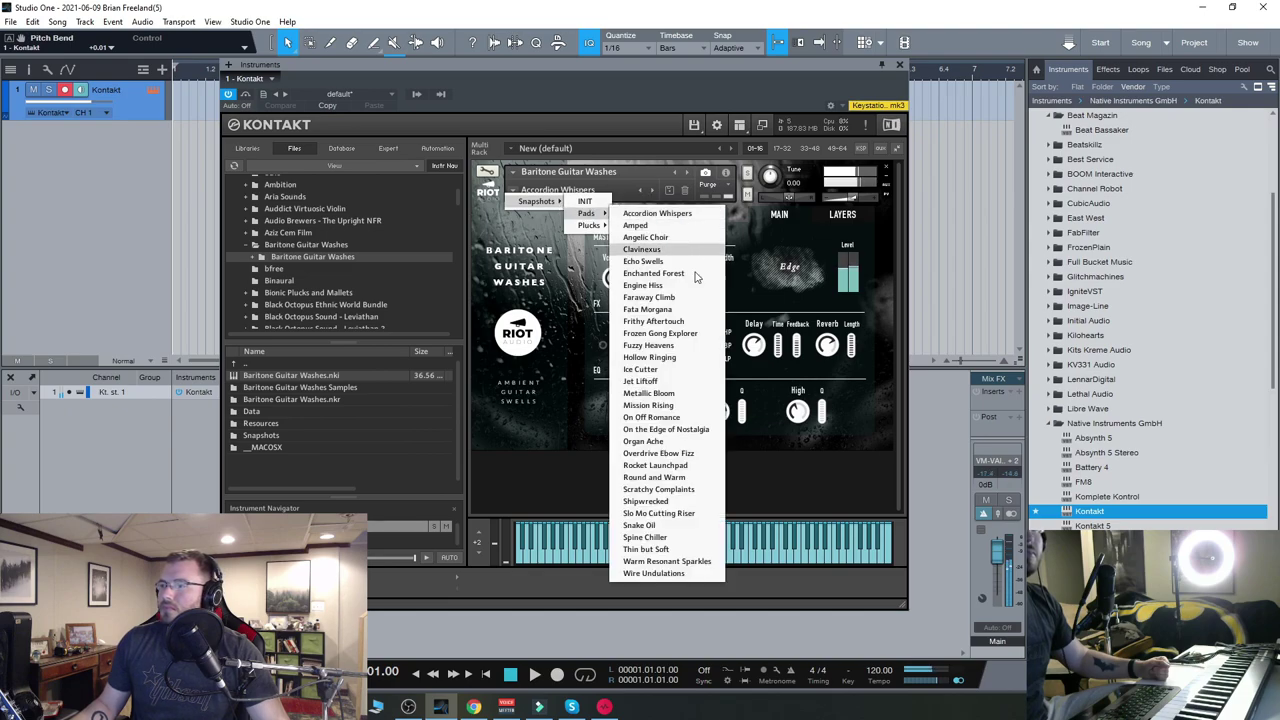
click(703, 337)
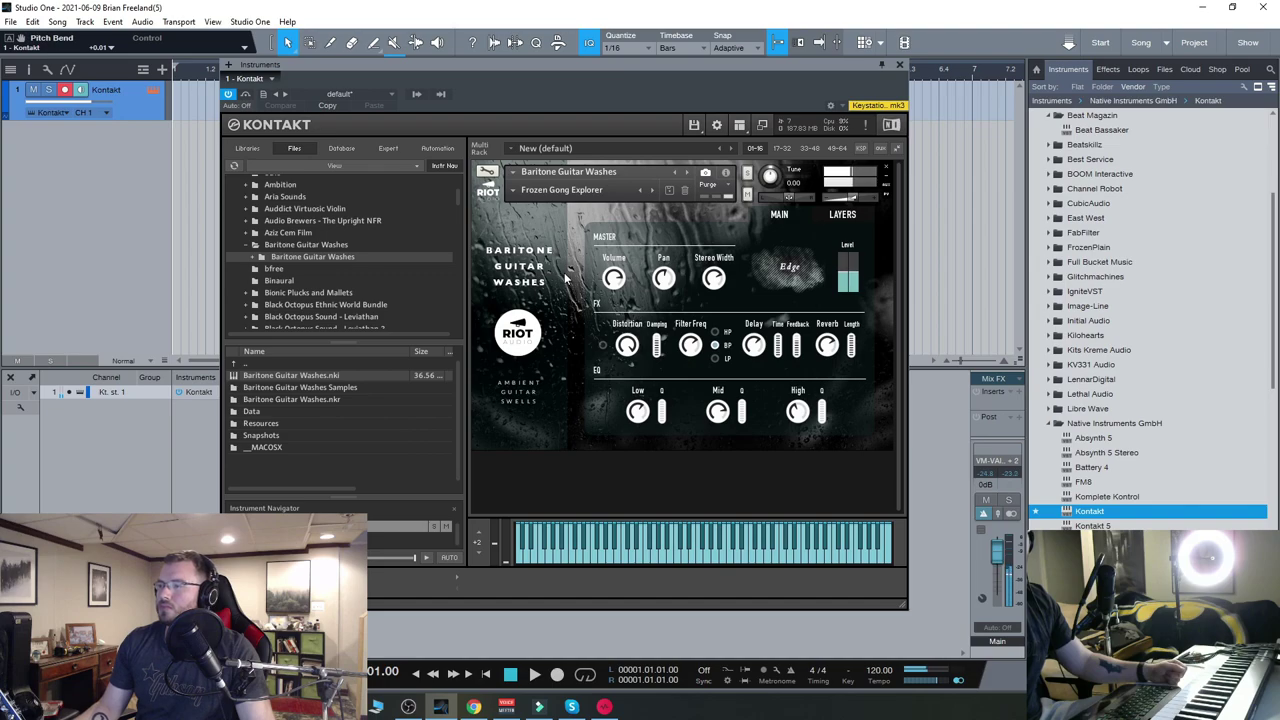
- Switch the instrument to the Overdrive Ebow Fizz snapshot in the Pads group
click(512, 190)
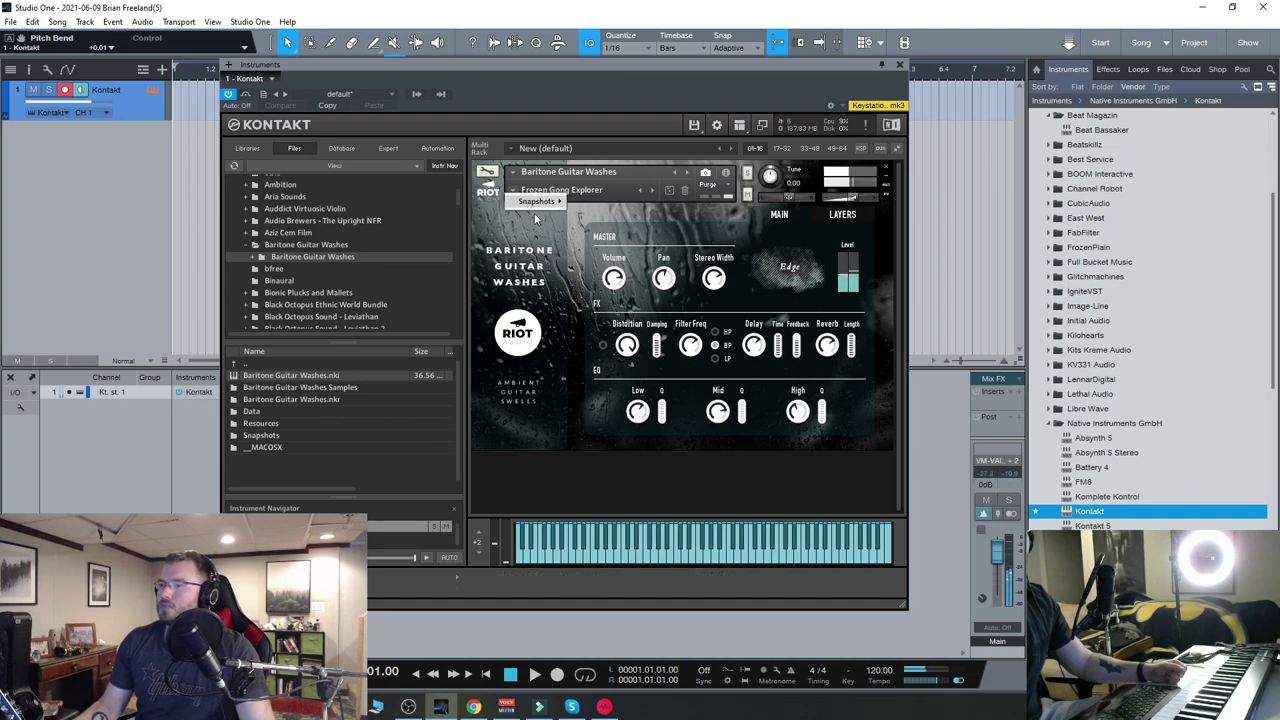
mouse_move(541, 202)
mouse_move(588, 213)
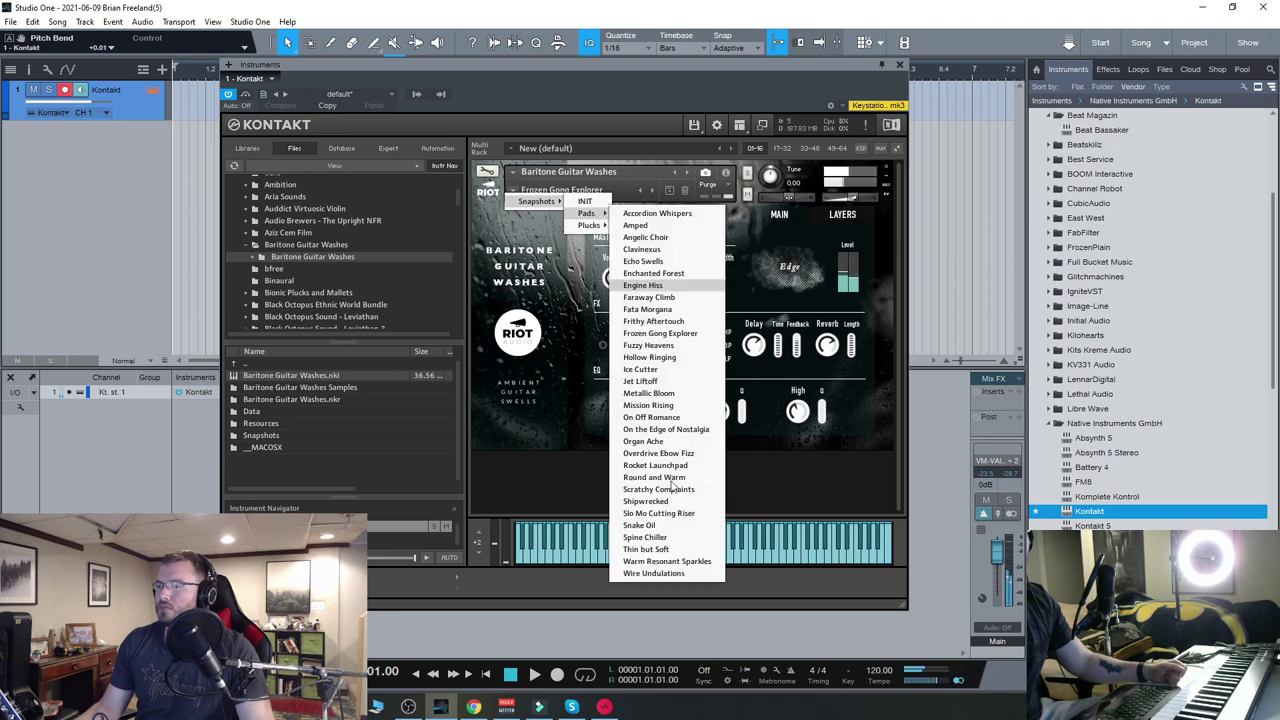
click(670, 453)
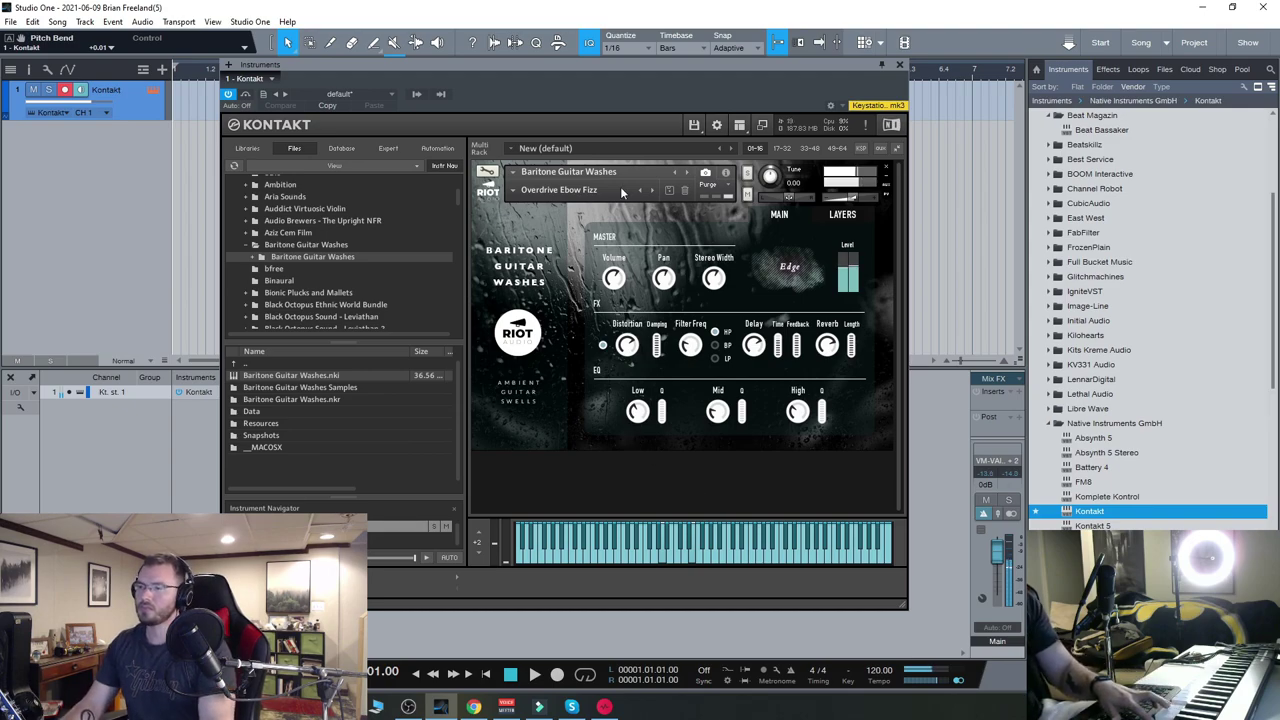
- Reposition the instrument window and browse the Pads group in the snapshot list
drag(658, 71, 686, 79)
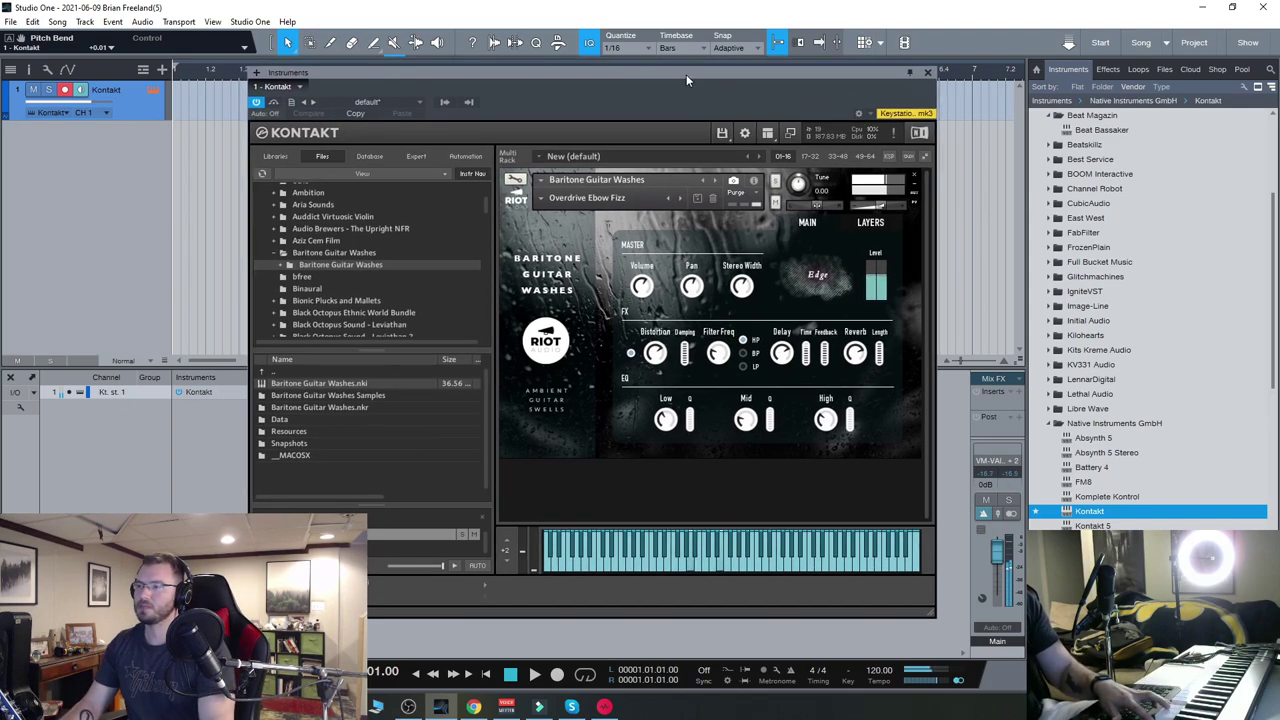
click(541, 198)
mouse_move(574, 216)
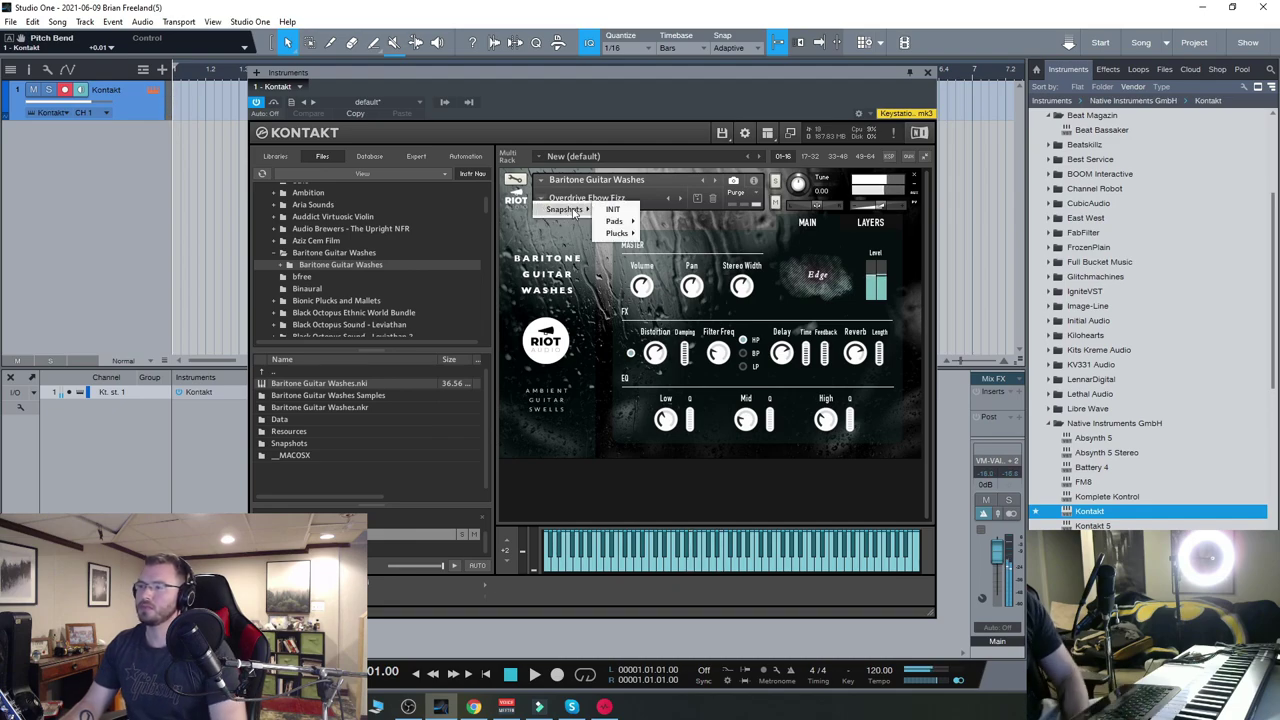
mouse_move(614, 221)
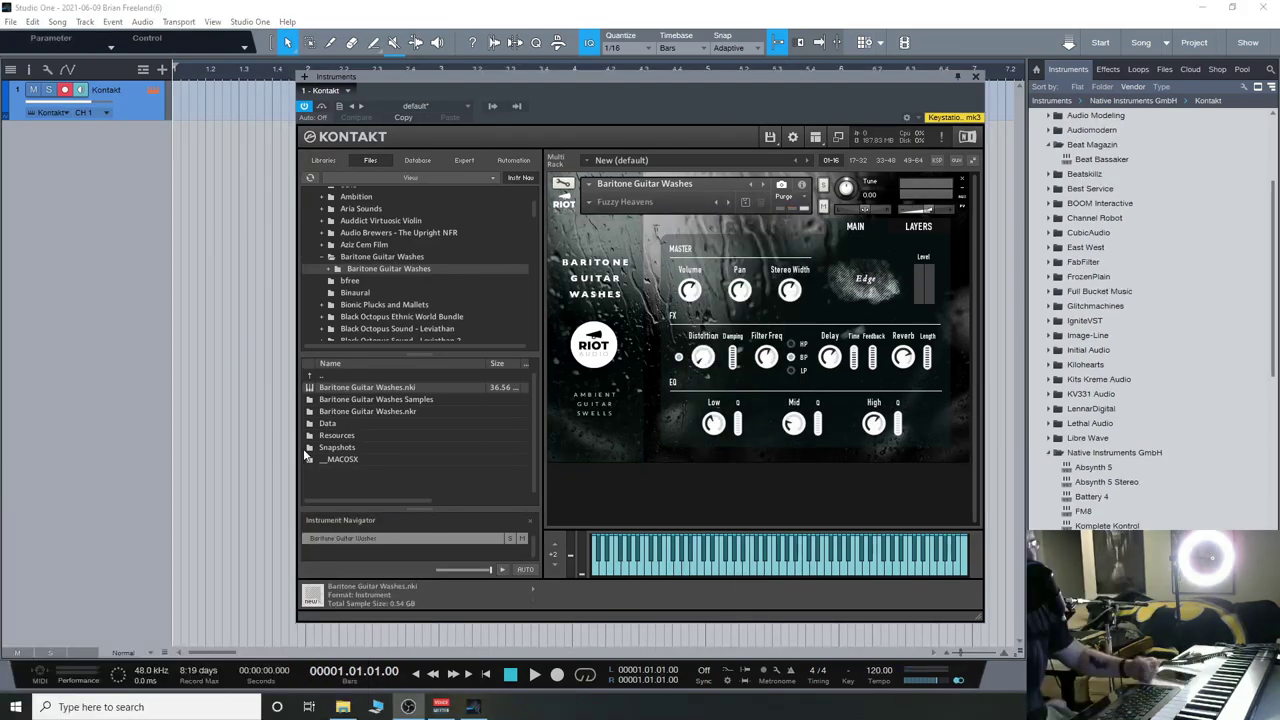
- Load the Bamboo Fuzz snapshot from the Plucks group of Baritone Guitar Washes
click(591, 203)
click(591, 203)
mouse_move(615, 213)
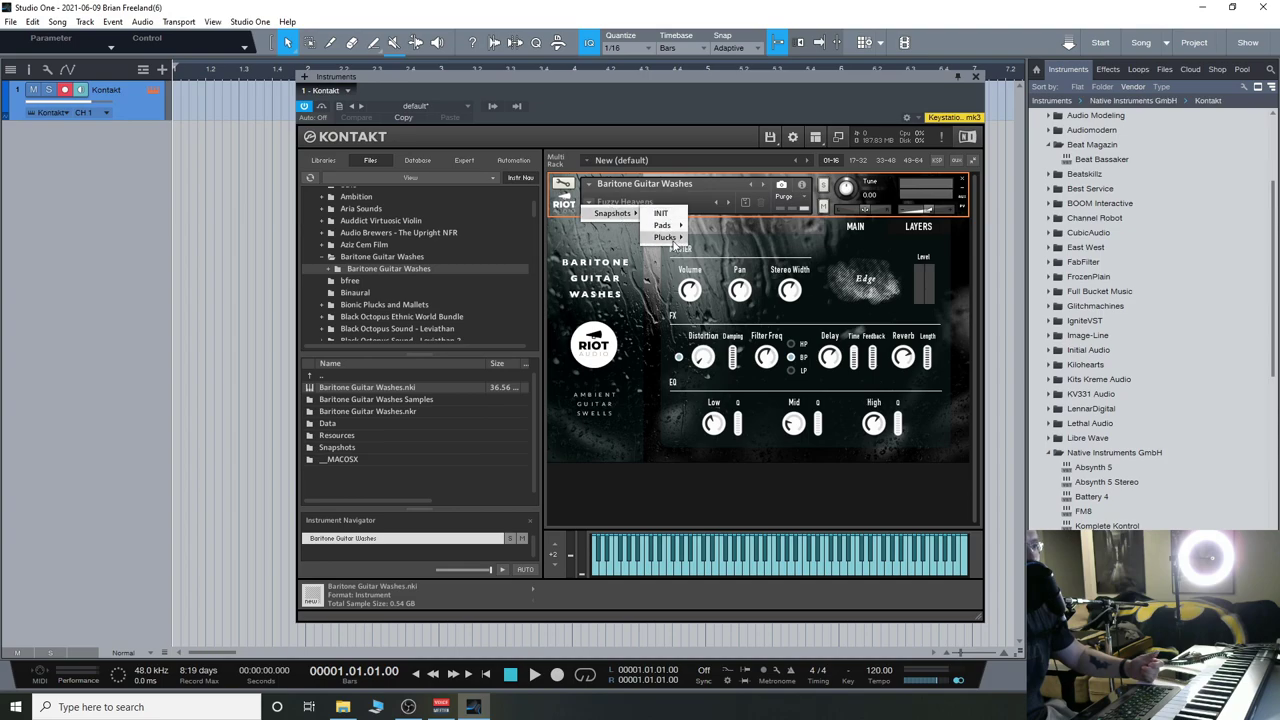
mouse_move(670, 238)
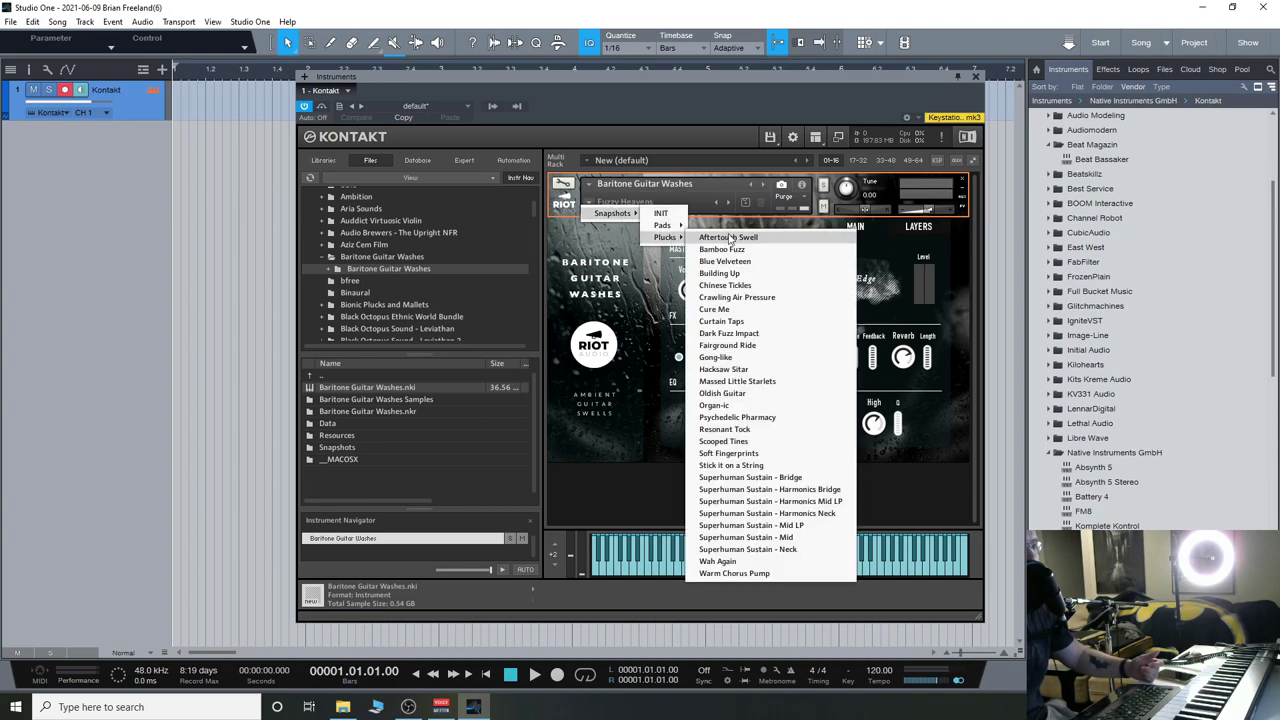
click(722, 249)
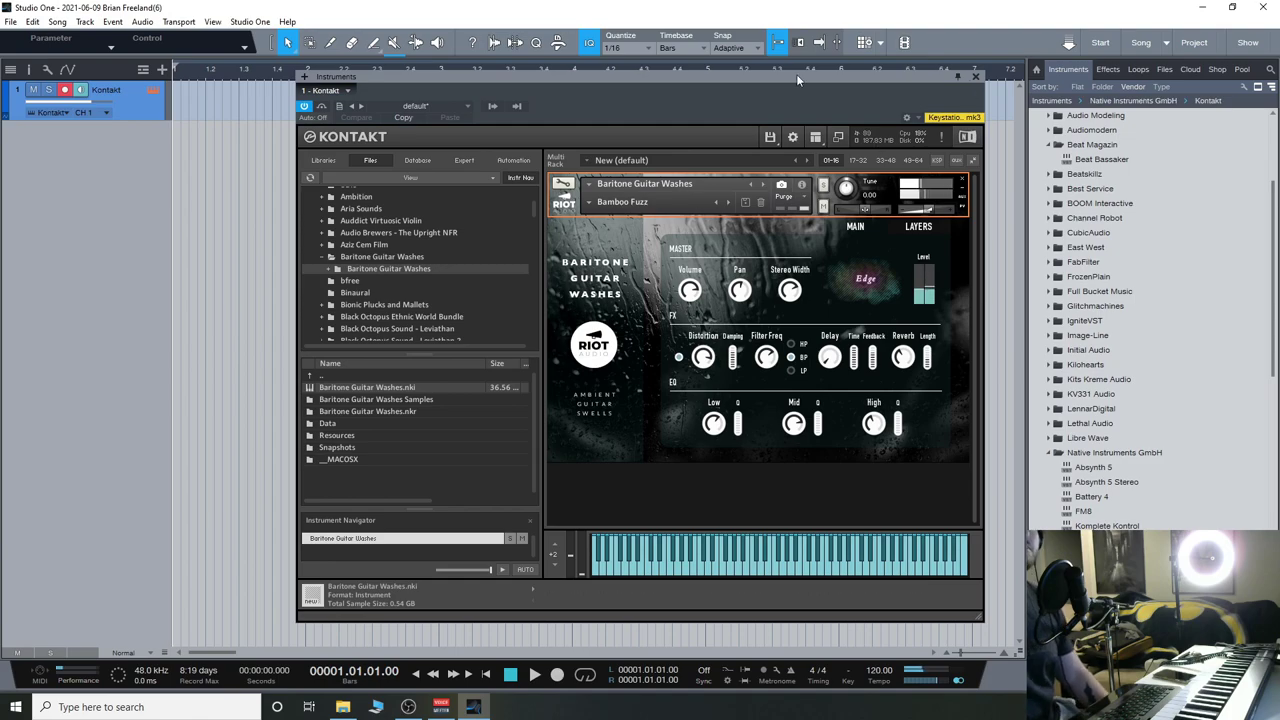
- Switch the instrument to the Curtain Taps snapshot in the Plucks group
click(592, 204)
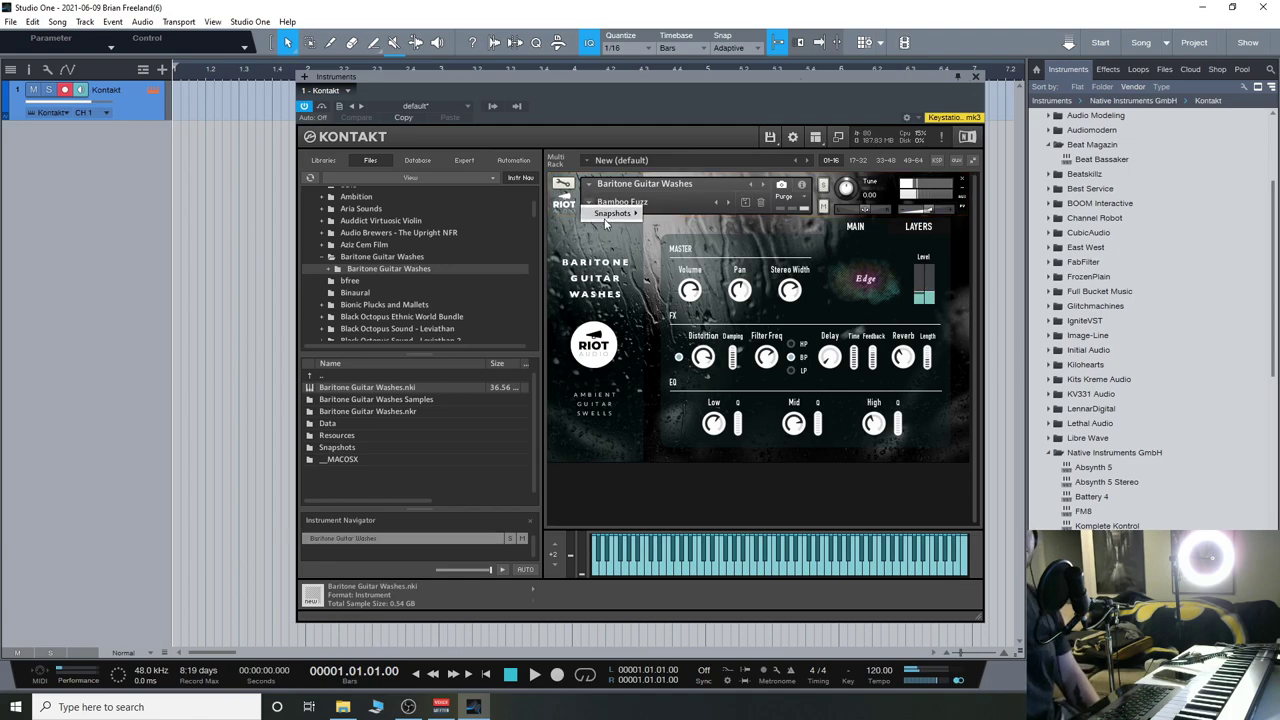
mouse_move(618, 213)
mouse_move(669, 245)
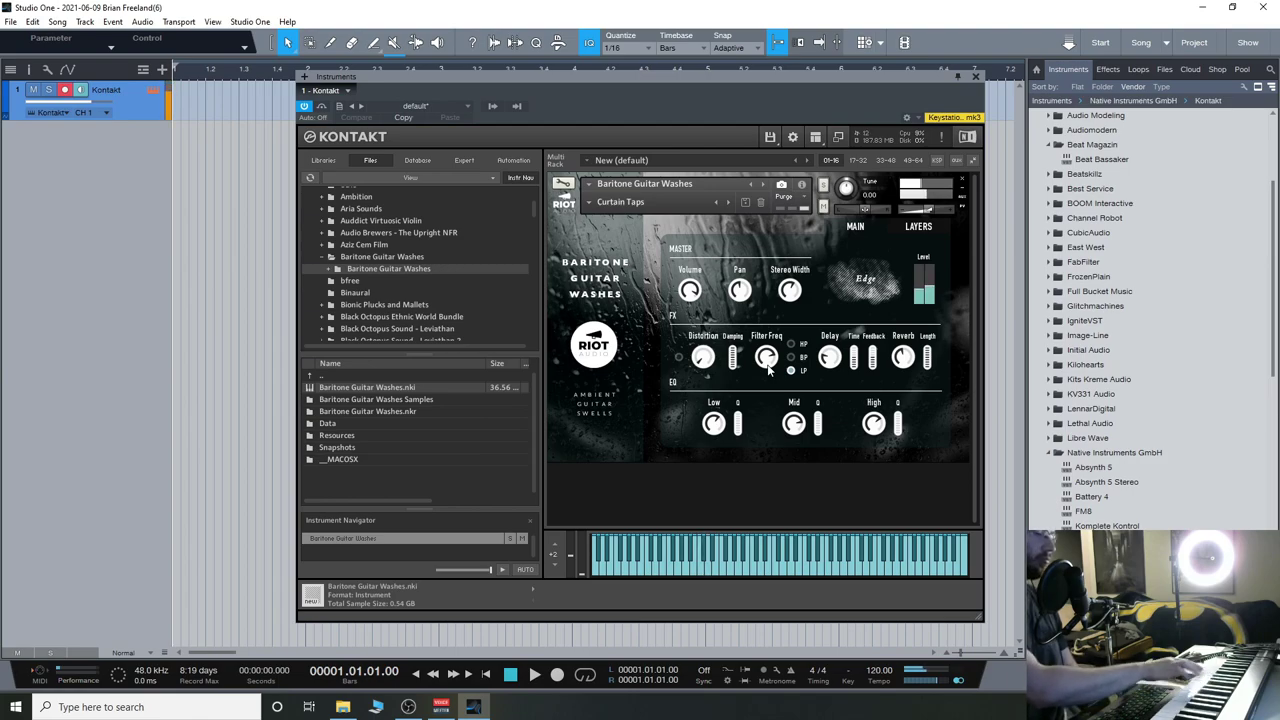
- Load the Superhuman Sustain - Mid snapshot from the Plucks group
click(618, 202)
mouse_move(614, 213)
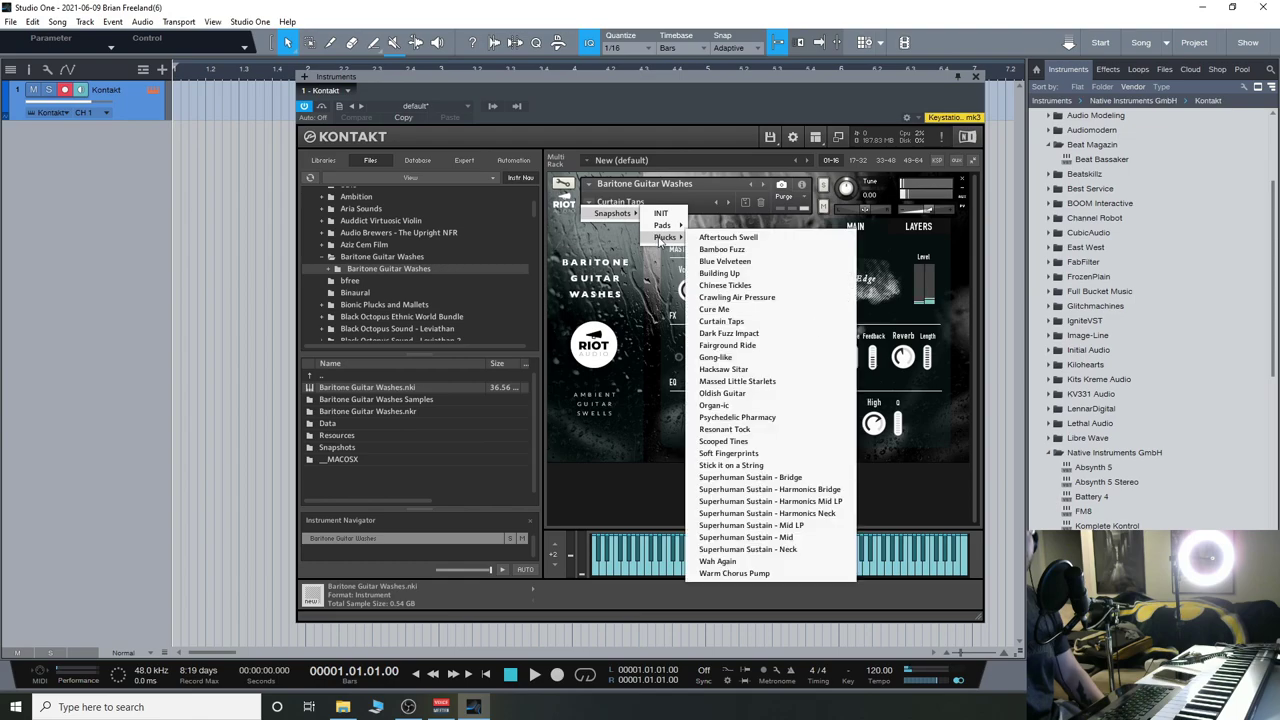
click(740, 600)
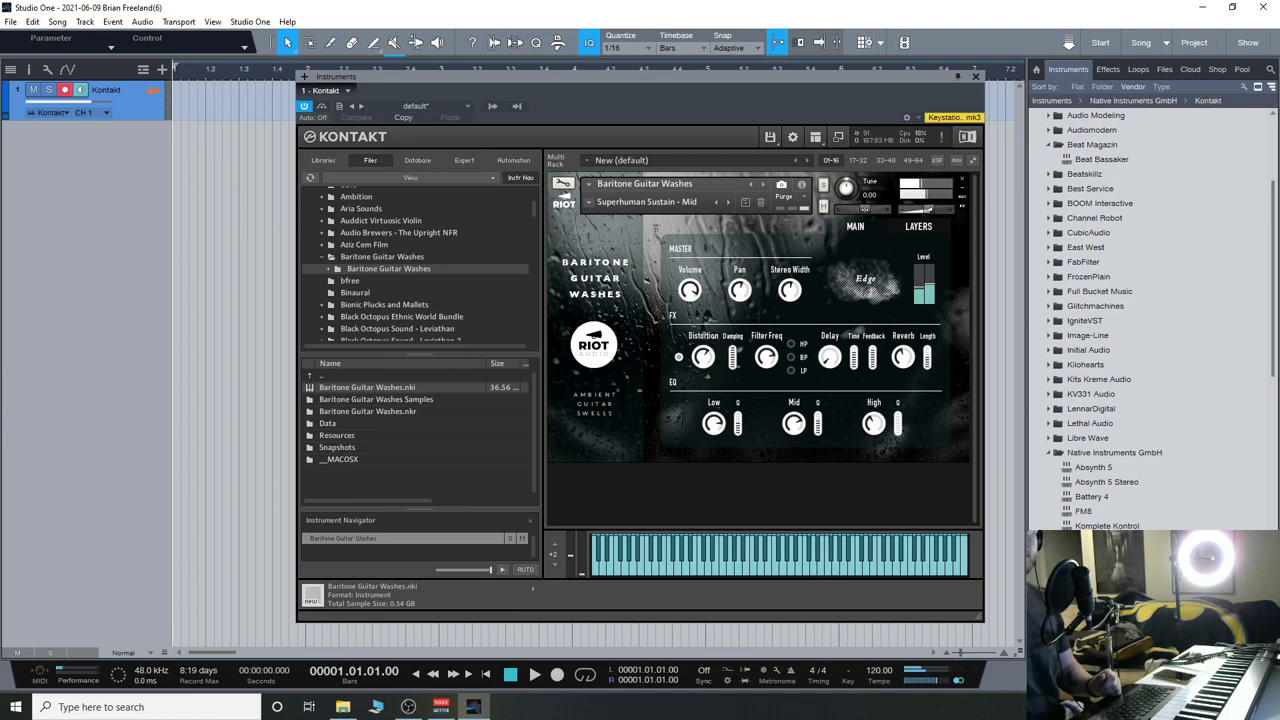
- Change the instrument's snapshot to Hacksaw Sitar from the Plucks group
click(587, 200)
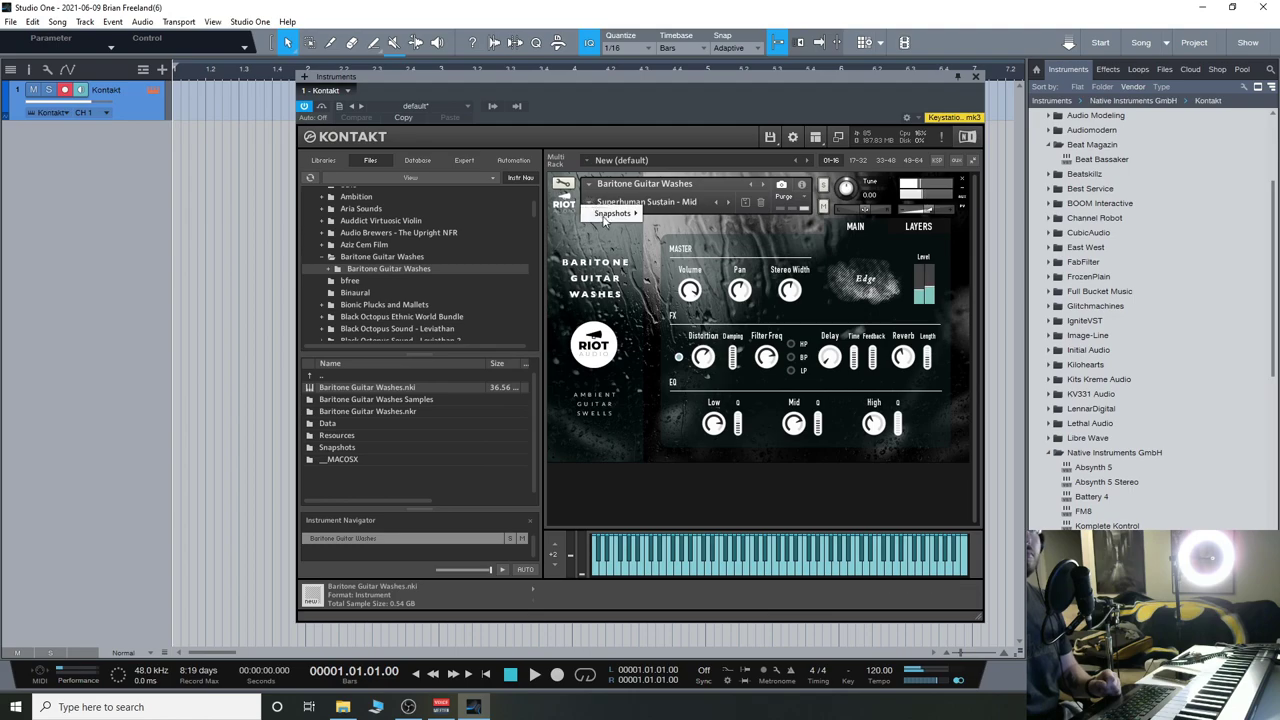
mouse_move(625, 214)
mouse_move(647, 240)
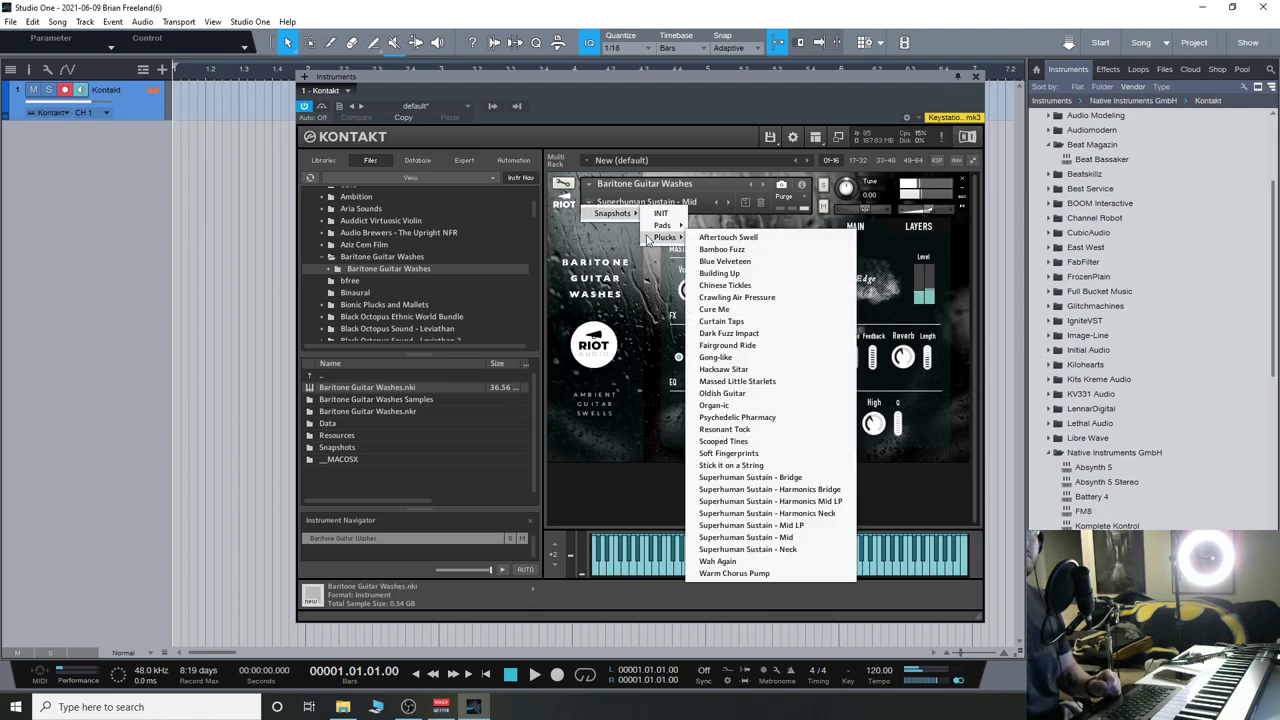
click(760, 369)
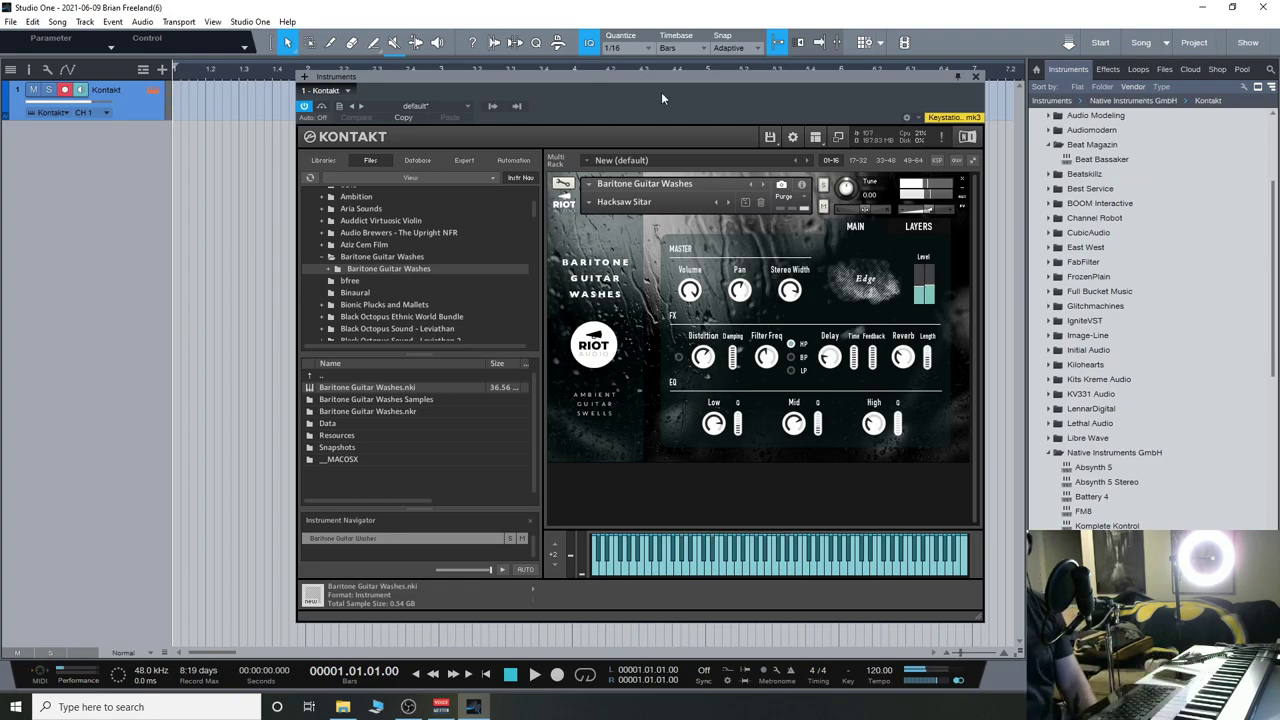
- Load the Wah Again snapshot from the Plucks group, and switch from it to the Warm Chorus Pump snapshot
click(590, 203)
mouse_move(612, 213)
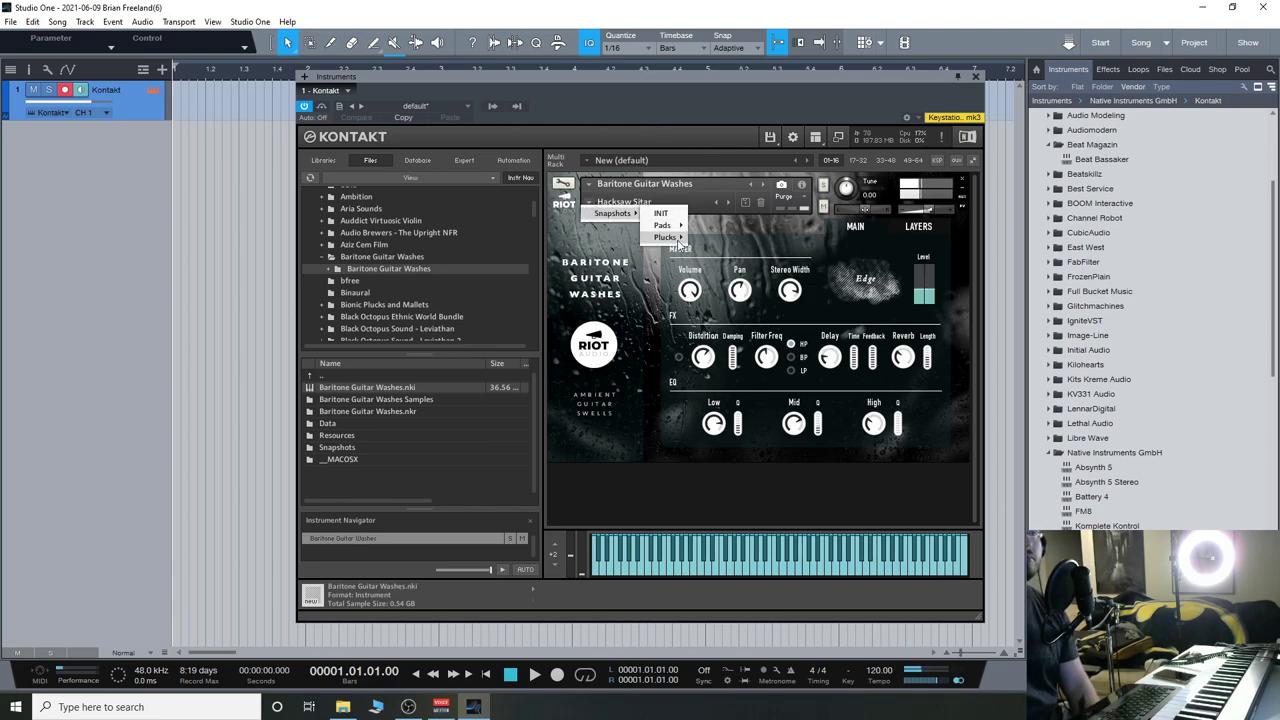
mouse_move(665, 237)
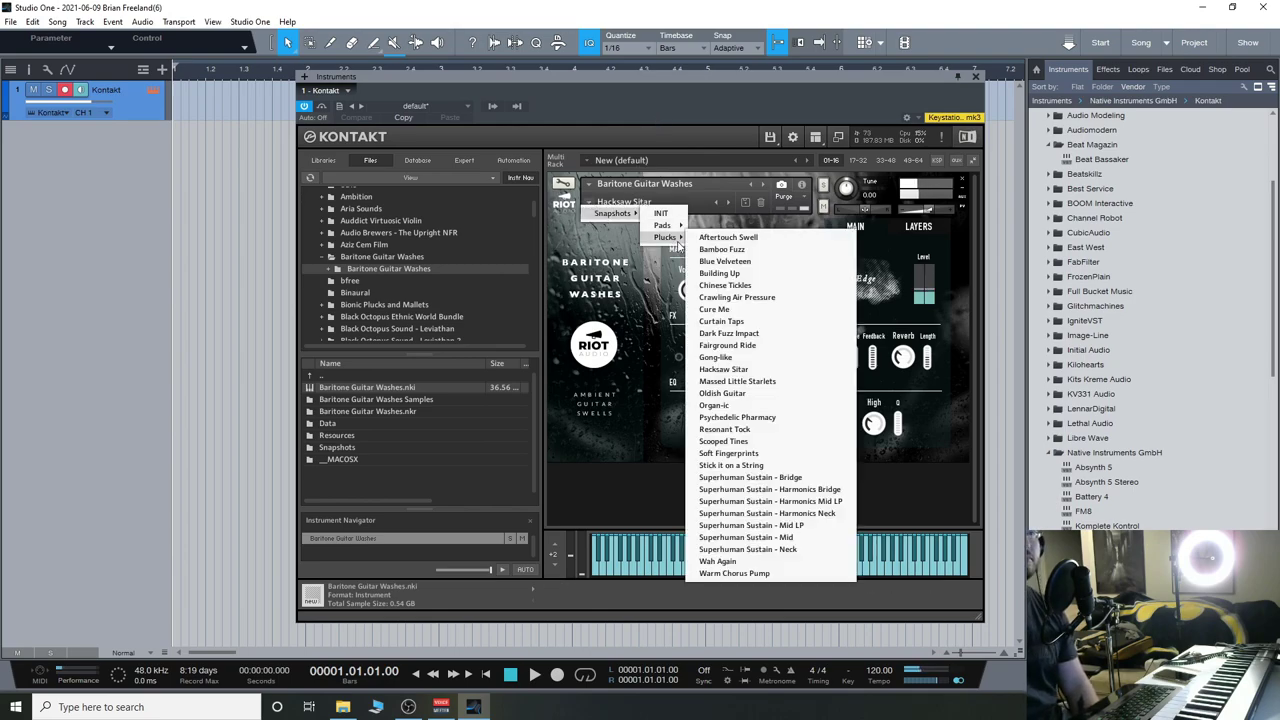
click(764, 562)
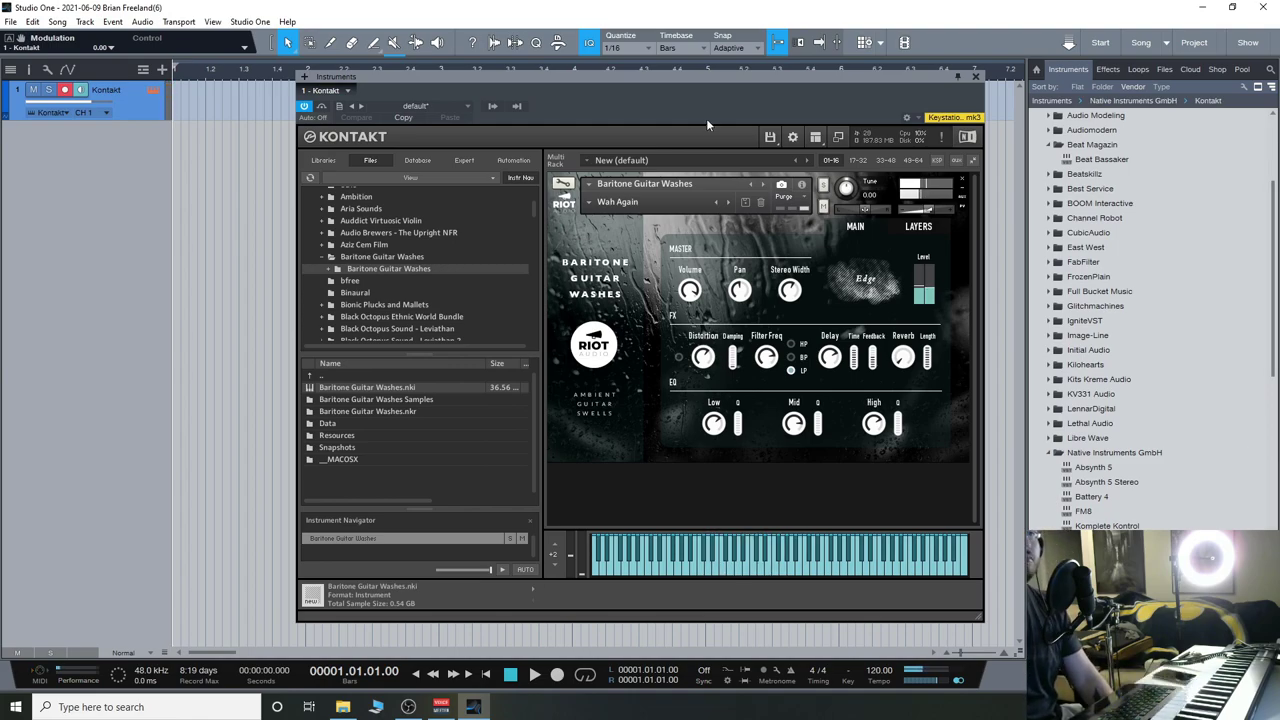
click(594, 205)
click(730, 450)
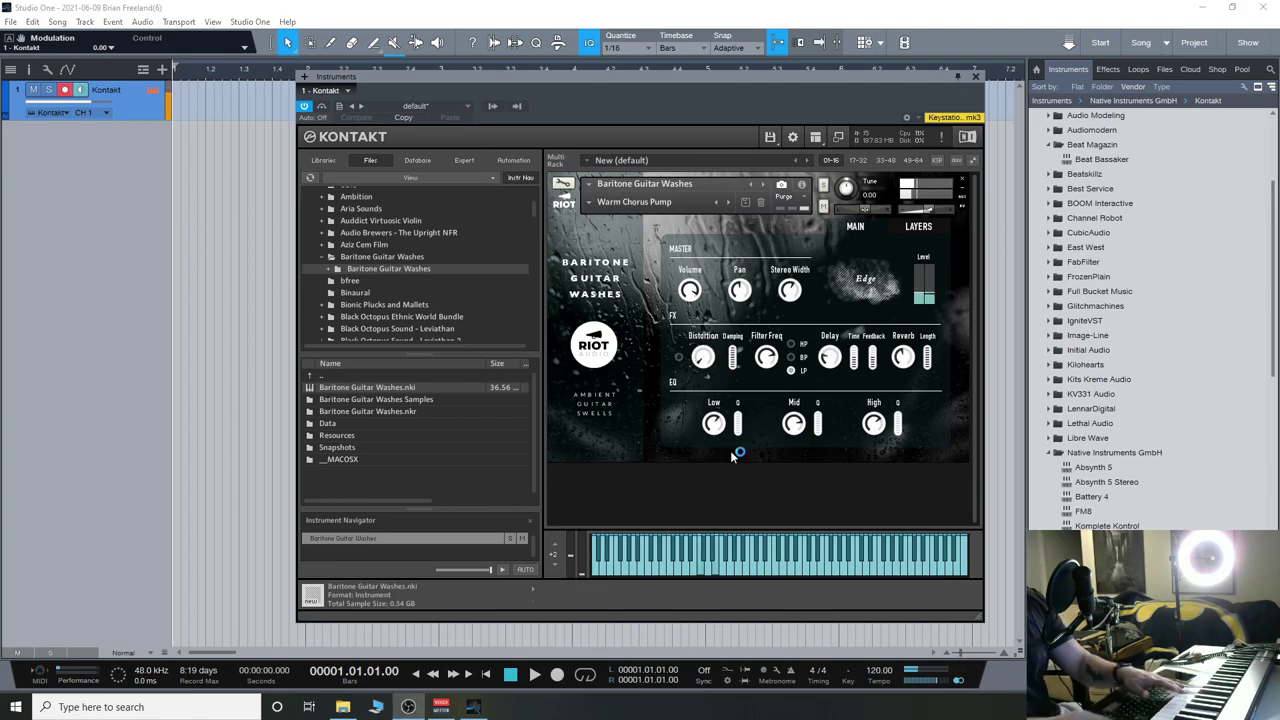